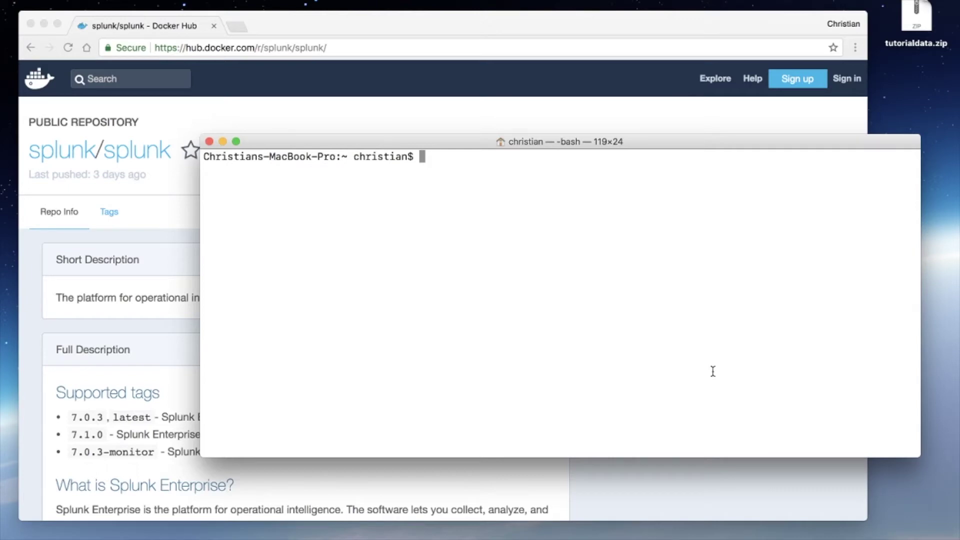
pyautogui.write('docker version')
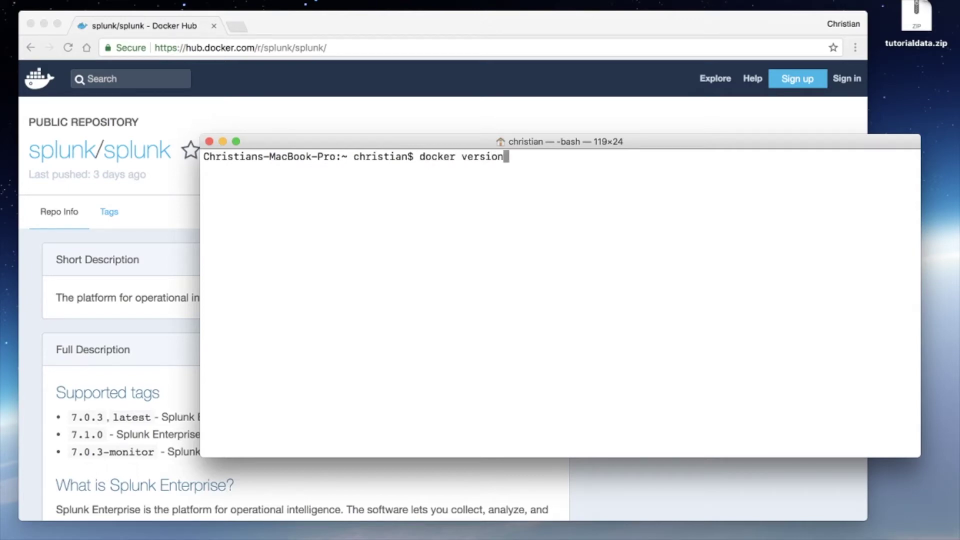
pyautogui.press('Return')
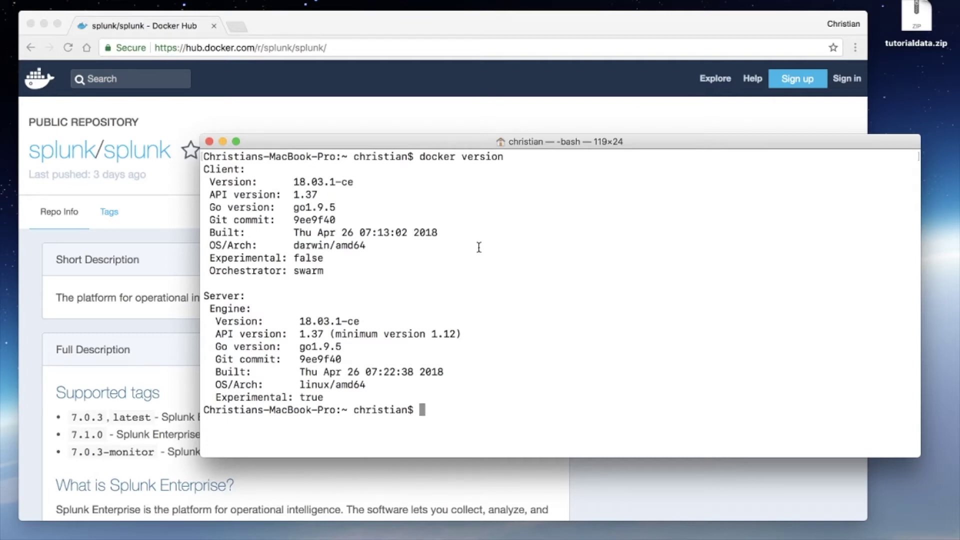
pyautogui.write('clear')
pyautogui.press('Return')
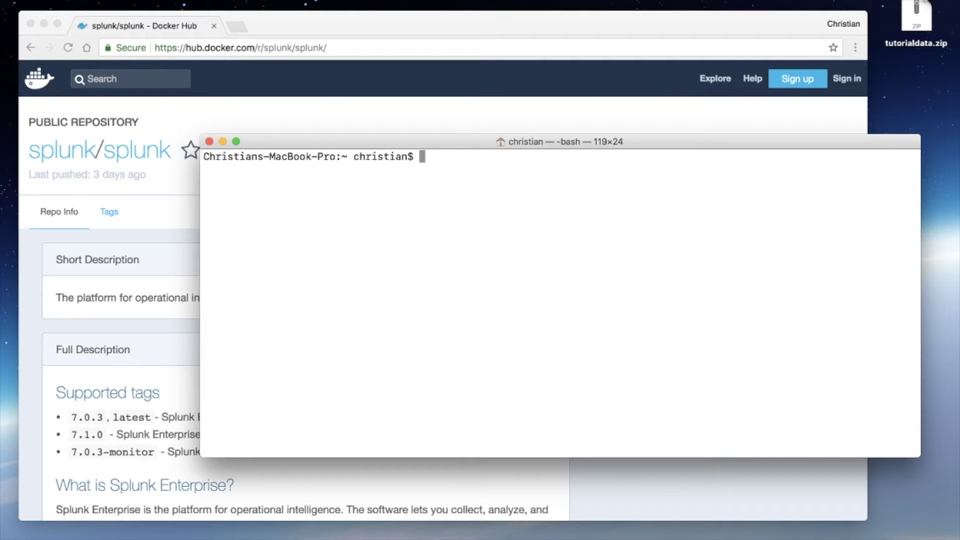
# Step: Bring the Docker Hub splunk/splunk page forward and scroll to its Get started steps
pyautogui.click(149, 340)
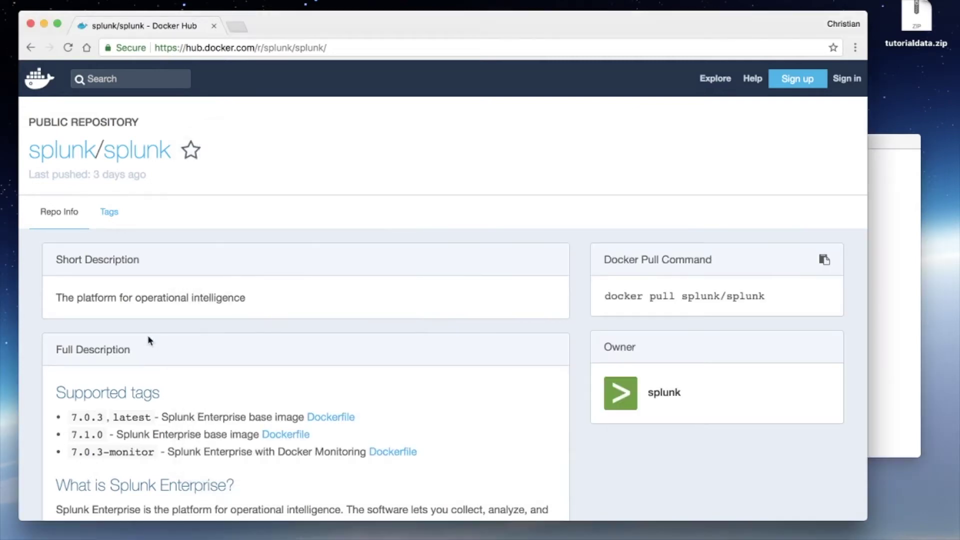
pyautogui.scroll(-1, 220, 245)
pyautogui.scroll(1, 220, 245)
pyautogui.scroll(-10, 221, 245)
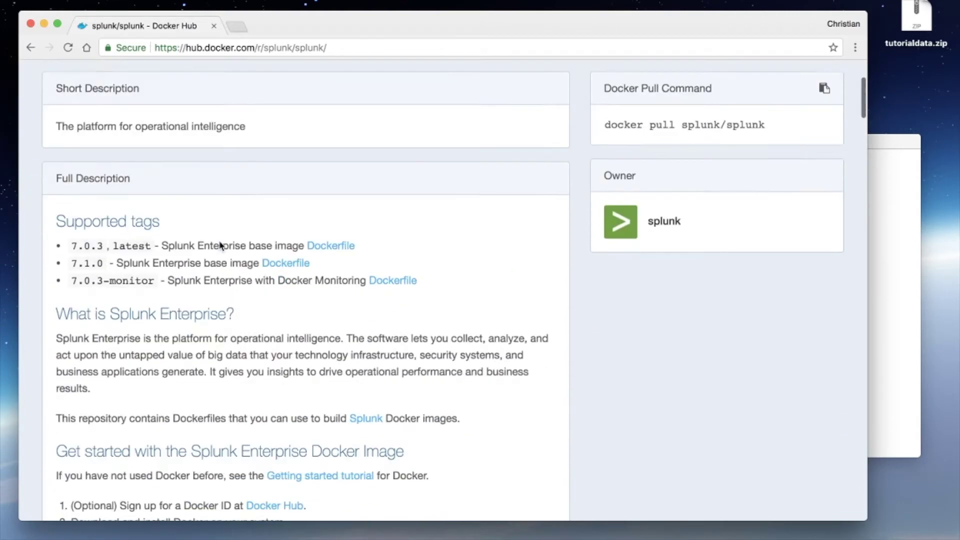
pyautogui.scroll(-6, 220, 243)
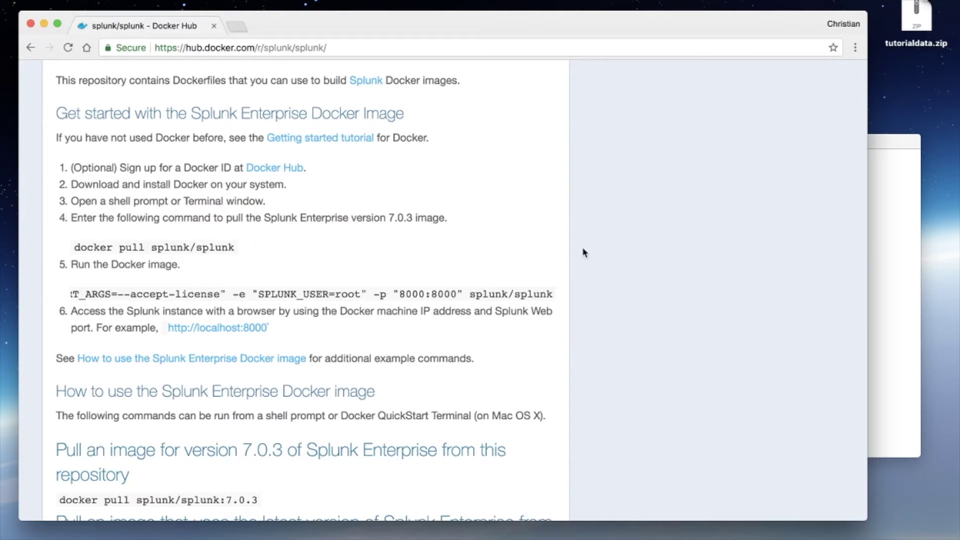
# Step: Pull the splunk/splunk image in Terminal with docker pull, then clear the terminal screen
pyautogui.click(883, 216)
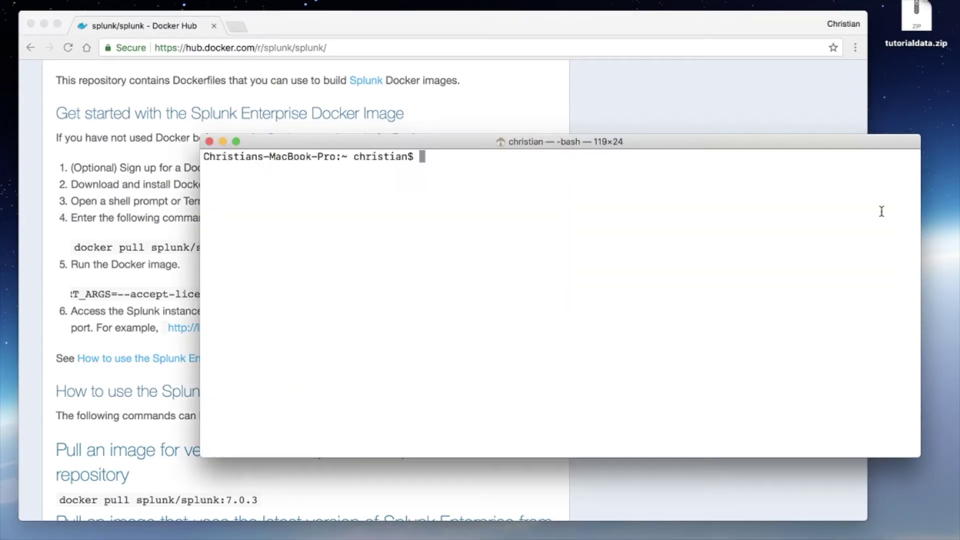
pyautogui.write('docker pul')
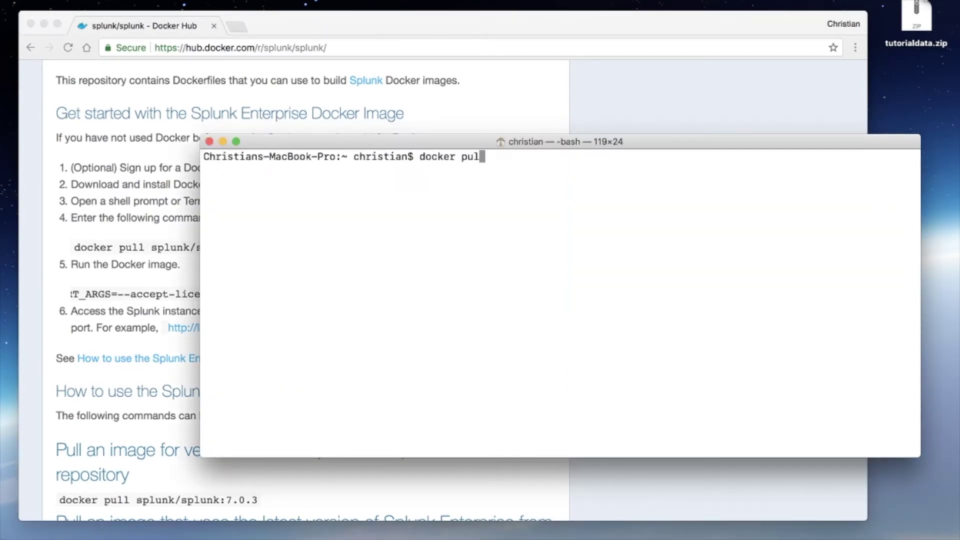
pyautogui.write('l splunk/splunk')
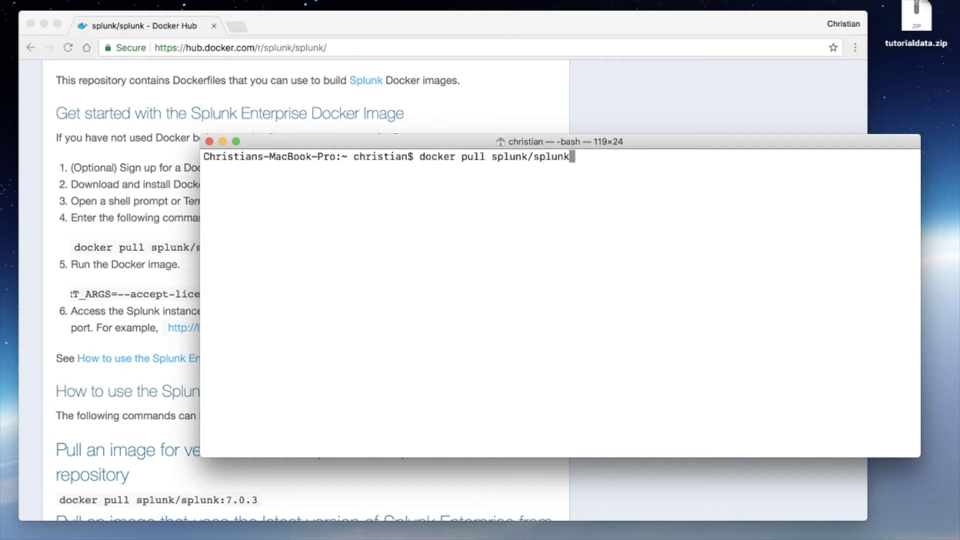
pyautogui.press('Return')
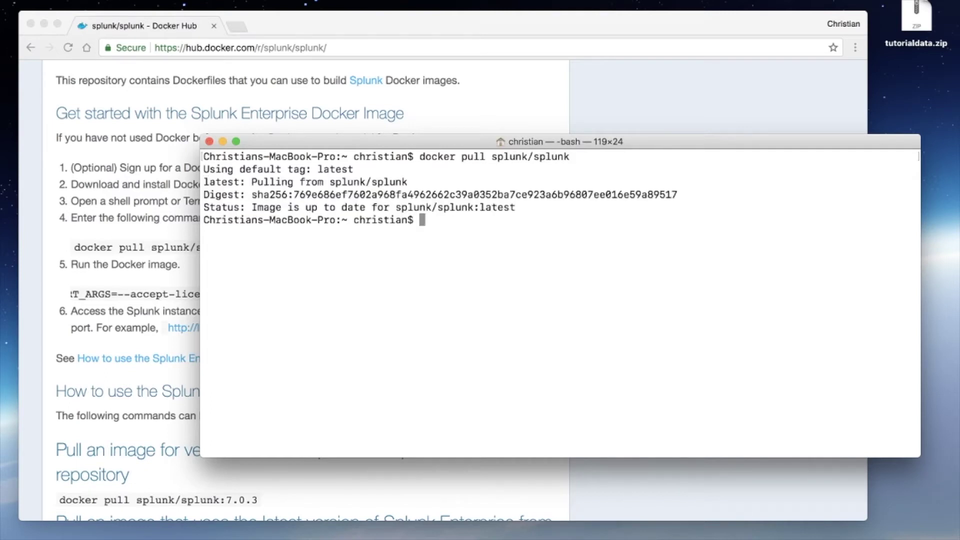
pyautogui.write('clear')
pyautogui.press('Return')
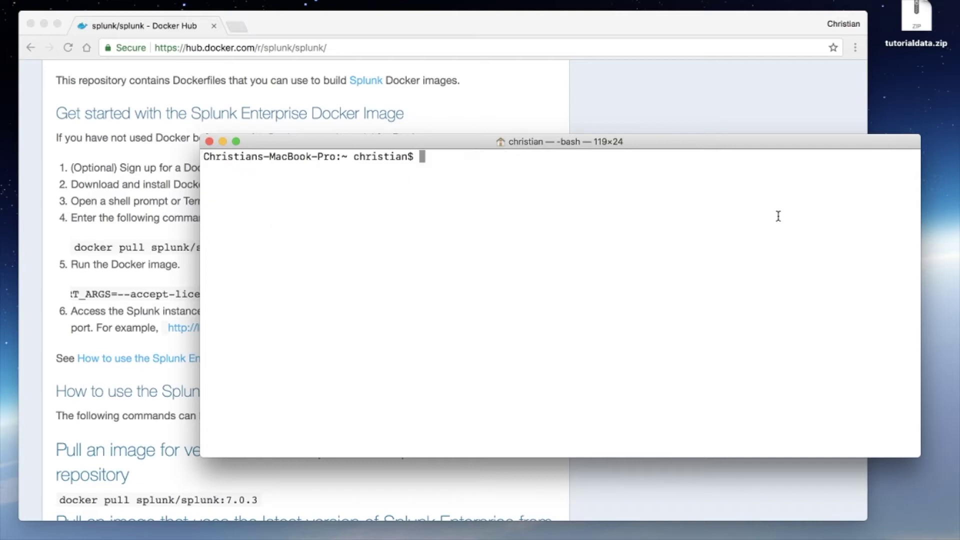
pyautogui.click(191, 235)
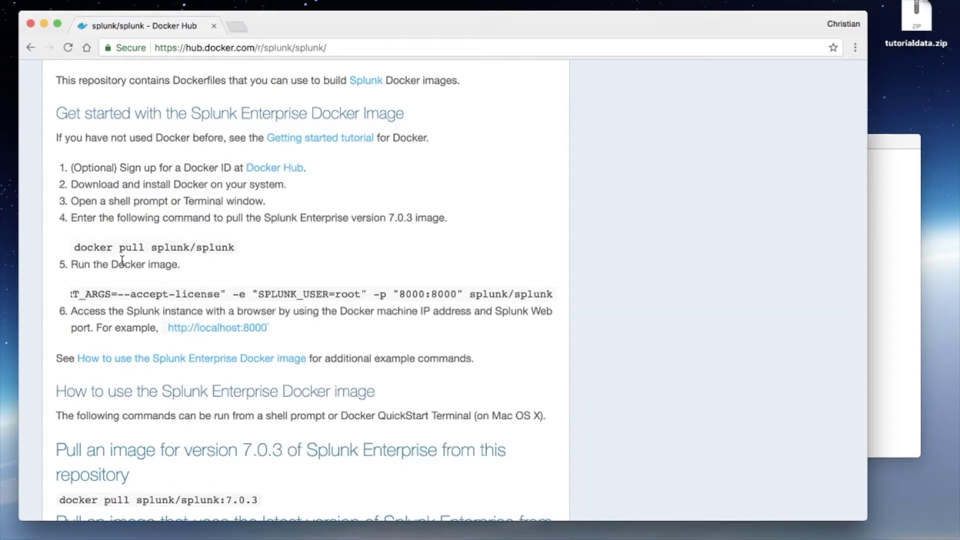
# Step: Copy the docker run command line from the Docker Hub get-started steps
pyautogui.tripleClick(96, 269)
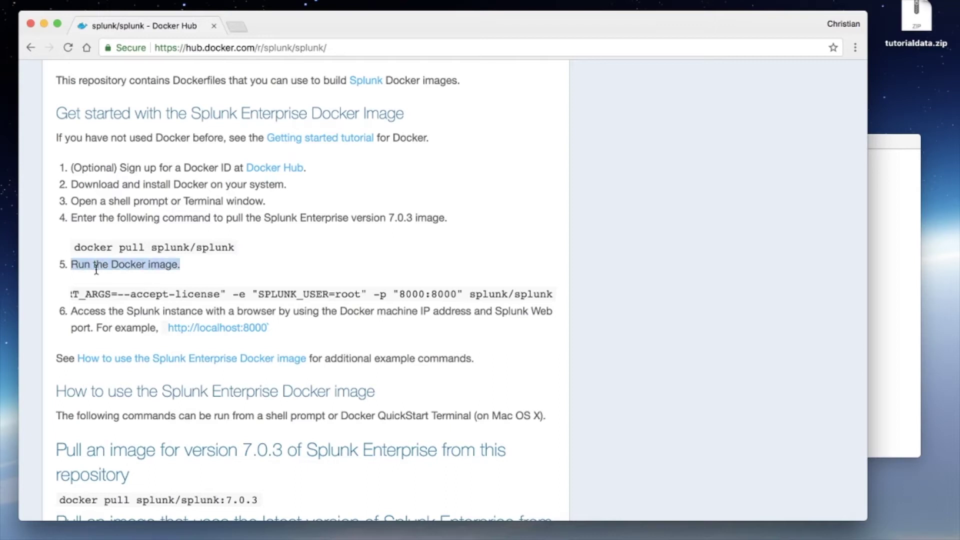
pyautogui.click(185, 268)
pyautogui.tripleClick(184, 295)
pyautogui.press('super+c')
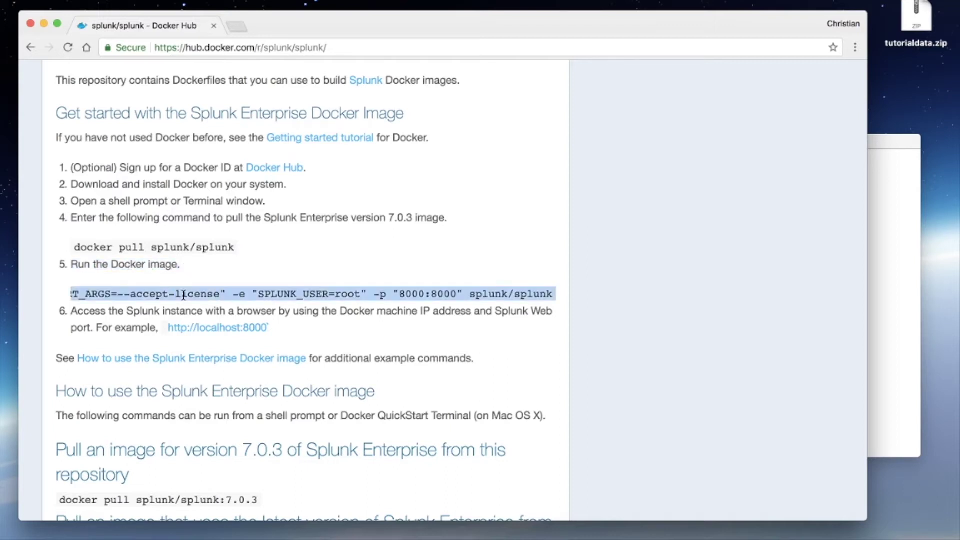
# Step: Start the Splunk container with the pasted docker run command and check it with docker container ls
pyautogui.click(900, 315)
pyautogui.press('super+v')
pyautogui.press('Return')
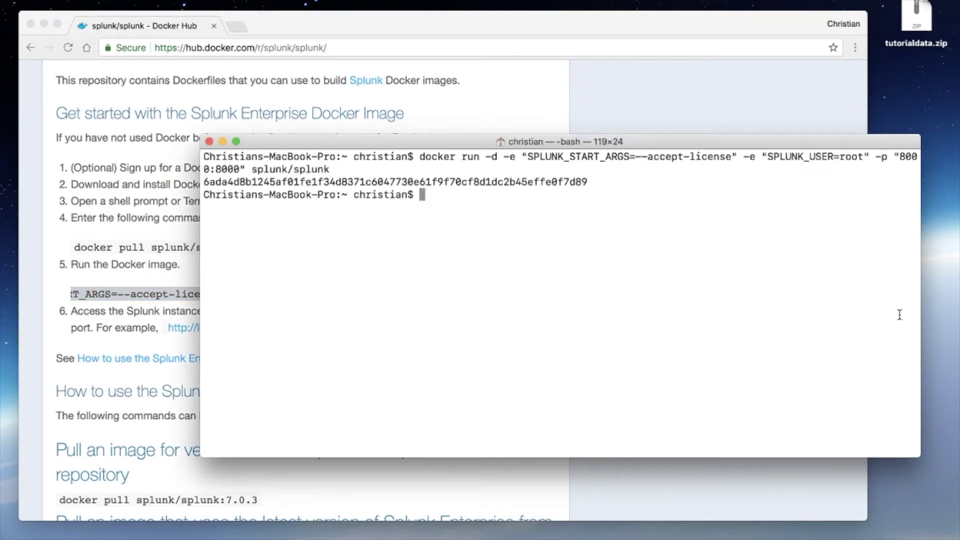
pyautogui.write('docker container ls')
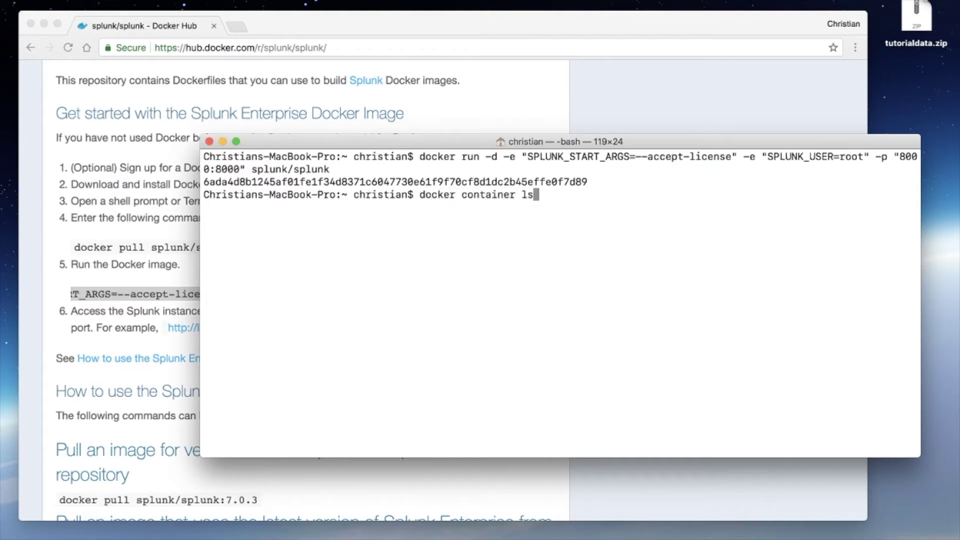
pyautogui.press('Return')
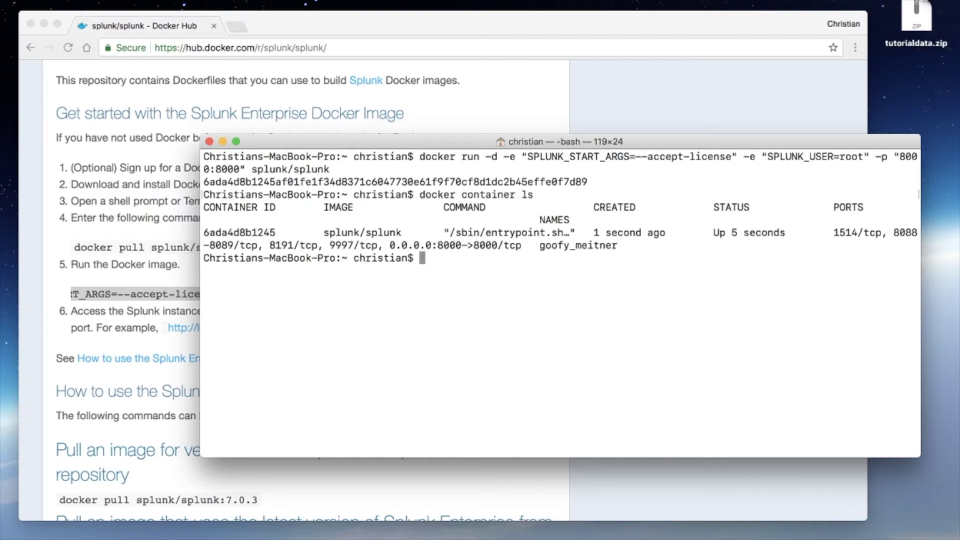
# Step: Show the new container's Splunk startup output with docker logs and its container ID
pyautogui.doubleClick(268, 233)
pyautogui.press('super+c')
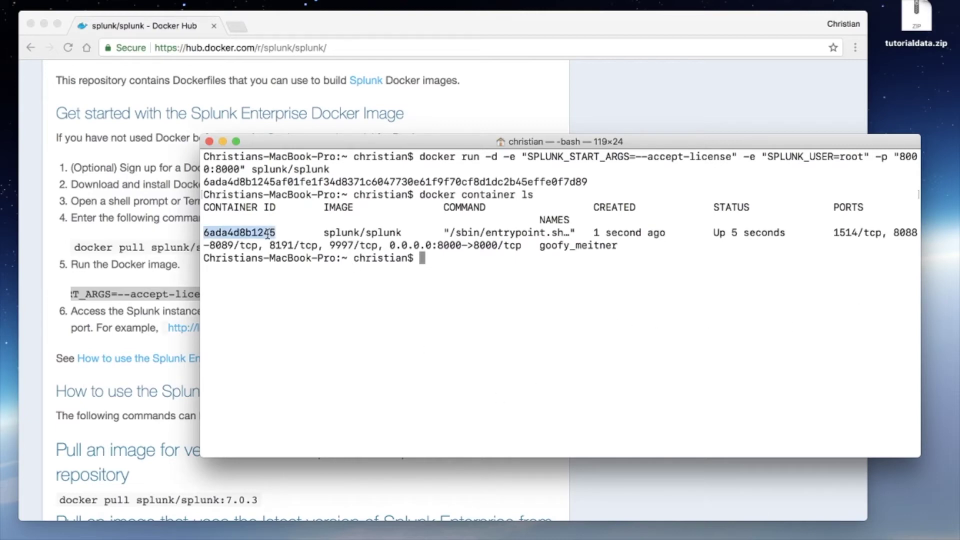
pyautogui.write('docker logs')
pyautogui.press('super+v')
pyautogui.press('Return')
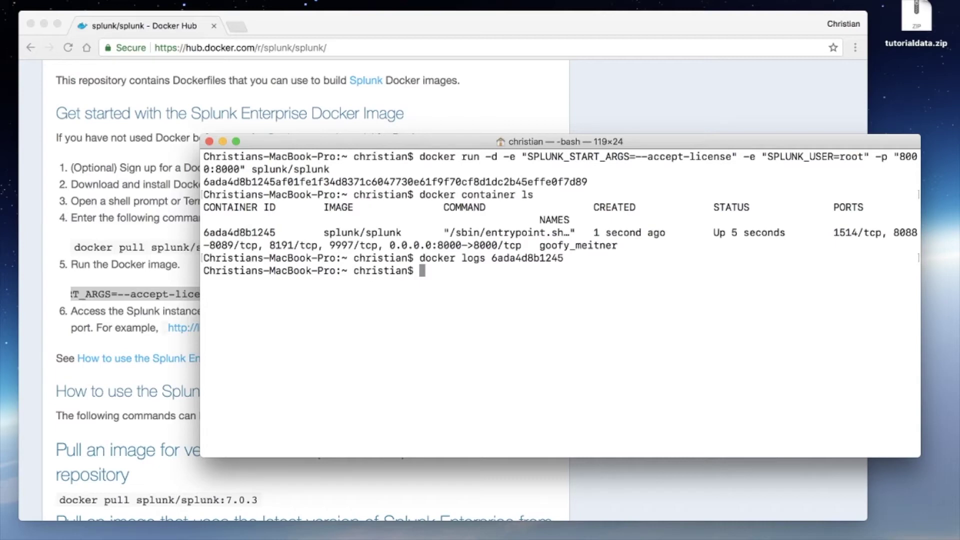
pyautogui.doubleClick(248, 233)
pyautogui.press('super+c')
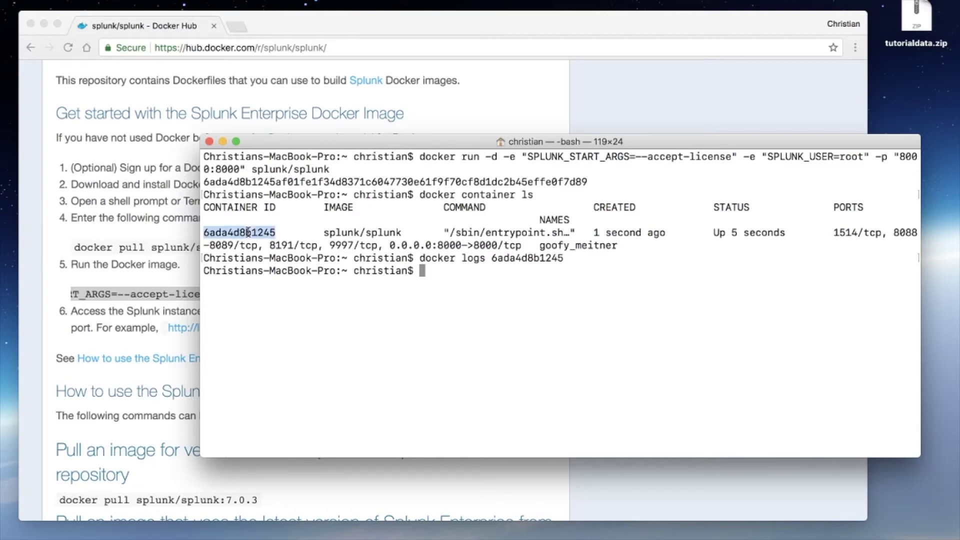
pyautogui.write('docker logs')
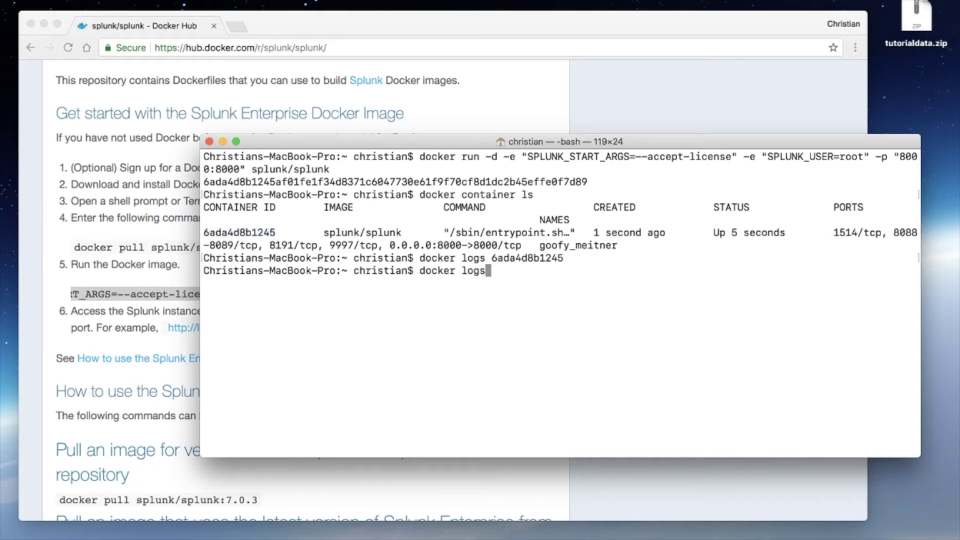
pyautogui.press('BackSpace')
pyautogui.write('s')
pyautogui.press('super+v')
pyautogui.press('Return')
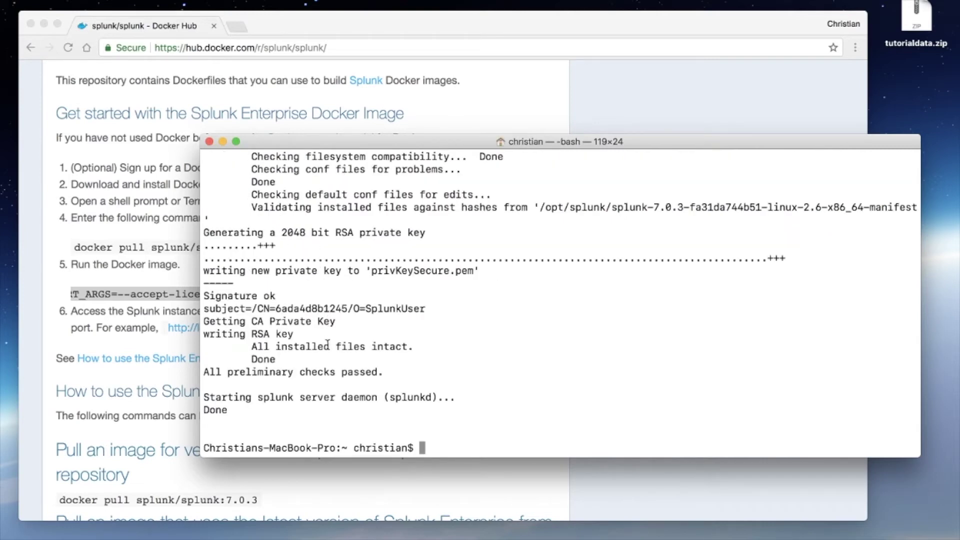
# Step: Rerun the logs command with -f to follow the container's output live
pyautogui.press('Up')
pyautogui.write('-f')
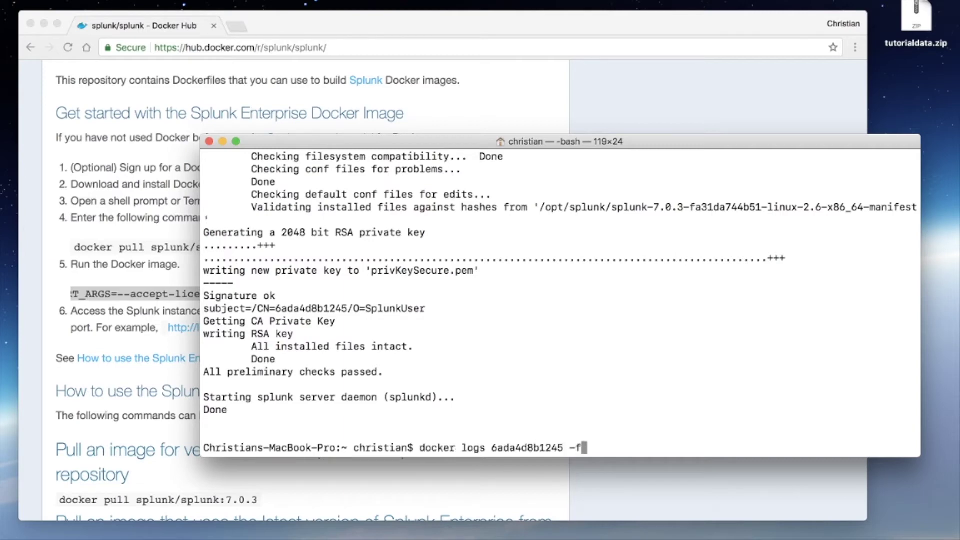
pyautogui.press('Return')
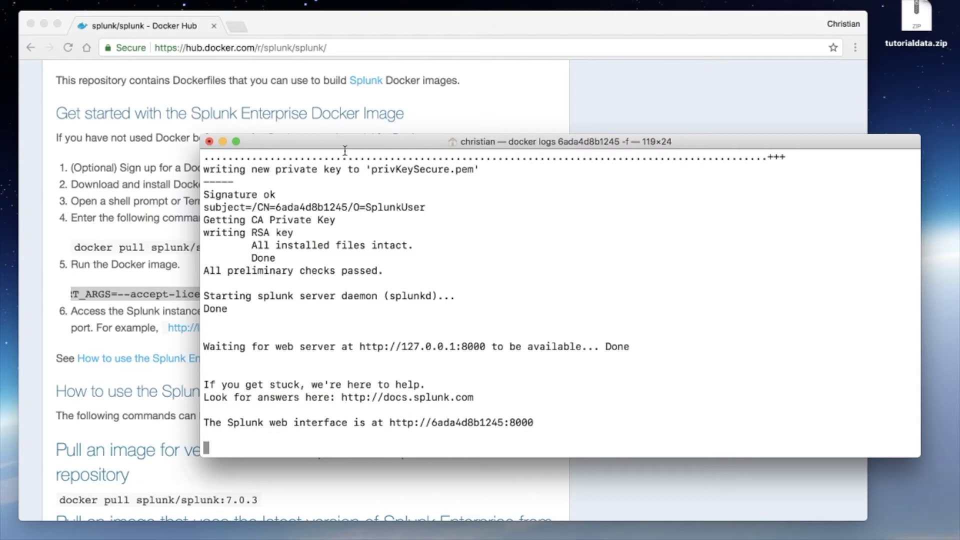
# Step: Open localhost:8000 in a new tab and sign in as admin with the default password
pyautogui.click(239, 30)
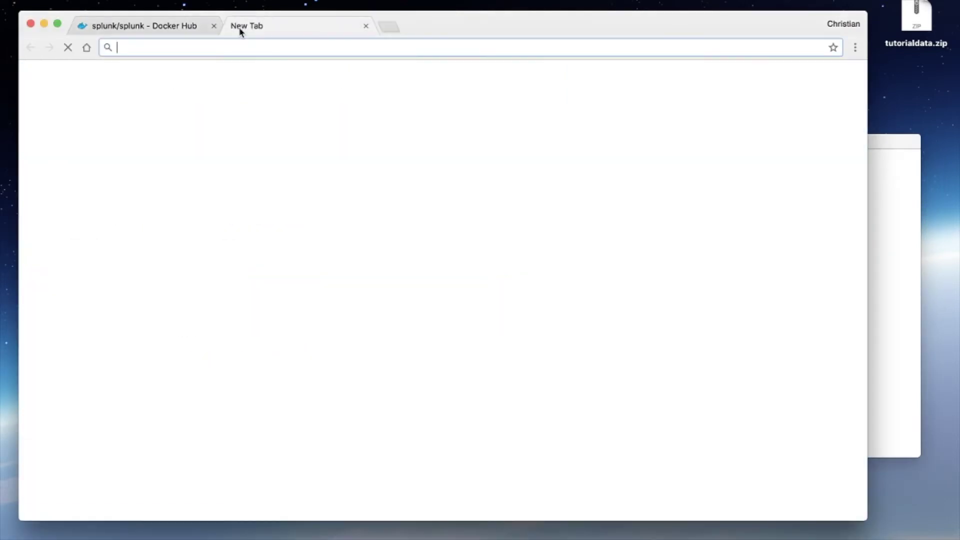
pyautogui.write('localhost:8000')
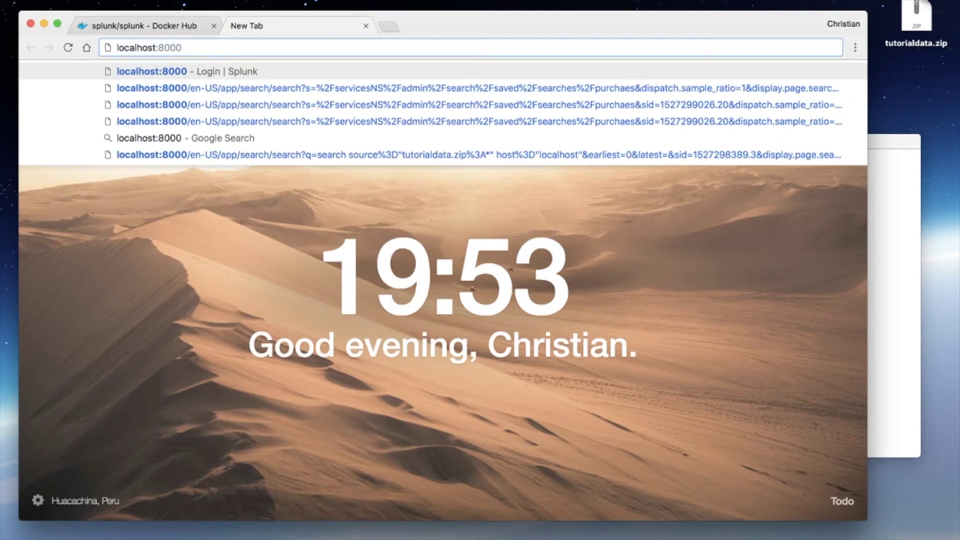
pyautogui.press('Return')
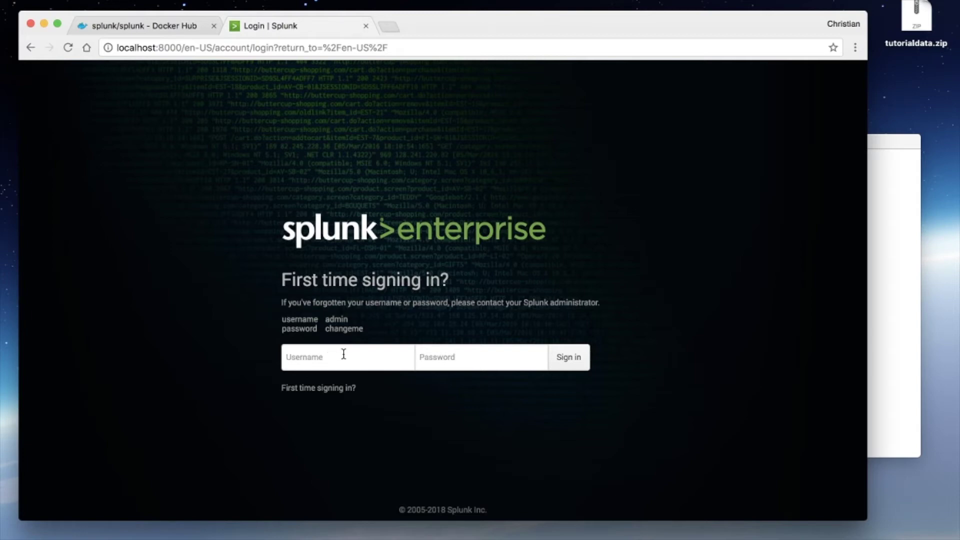
pyautogui.write('admin')
pyautogui.press('Tab')
pyautogui.write('changeme')
pyautogui.press('Return')
pyautogui.press('BackSpace')
pyautogui.press('BackSpace')
pyautogui.press('BackSpace')
pyautogui.write('c')
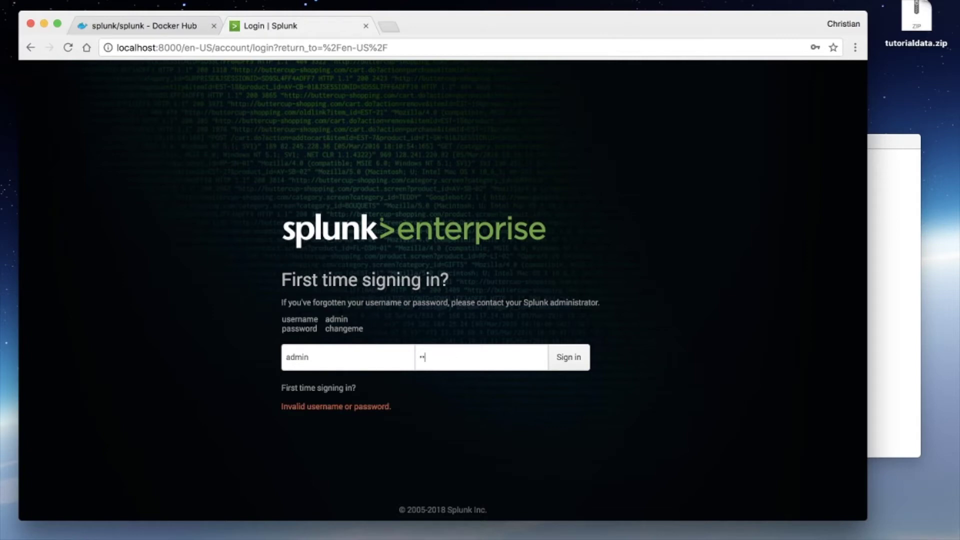
pyautogui.write('hangeme')
pyautogui.press('Return')
# Step: Enter a new admin password and save it
pyautogui.write('cha')
pyautogui.press('BackSpace')
pyautogui.press('BackSpace')
pyautogui.press('BackSpace')
pyautogui.write('••••••••••••')
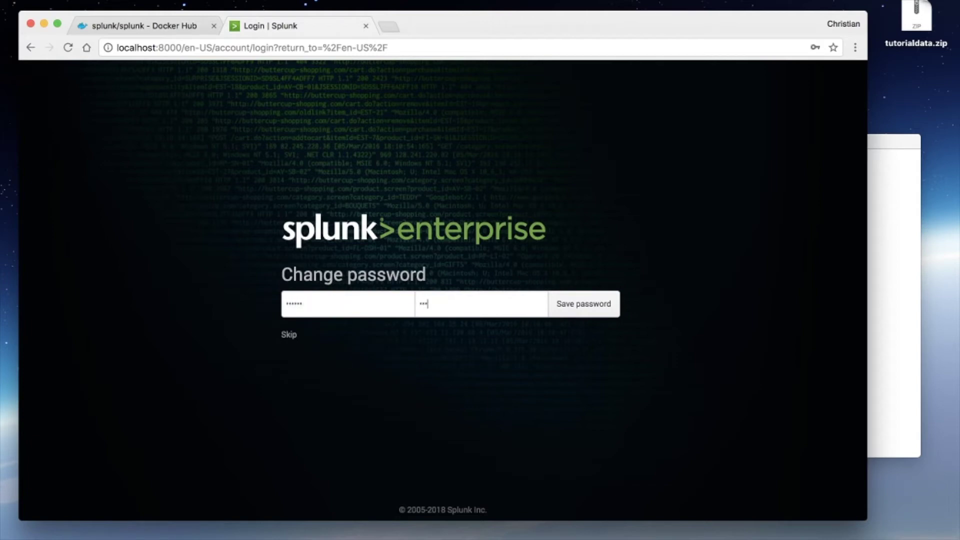
pyautogui.press('Return')
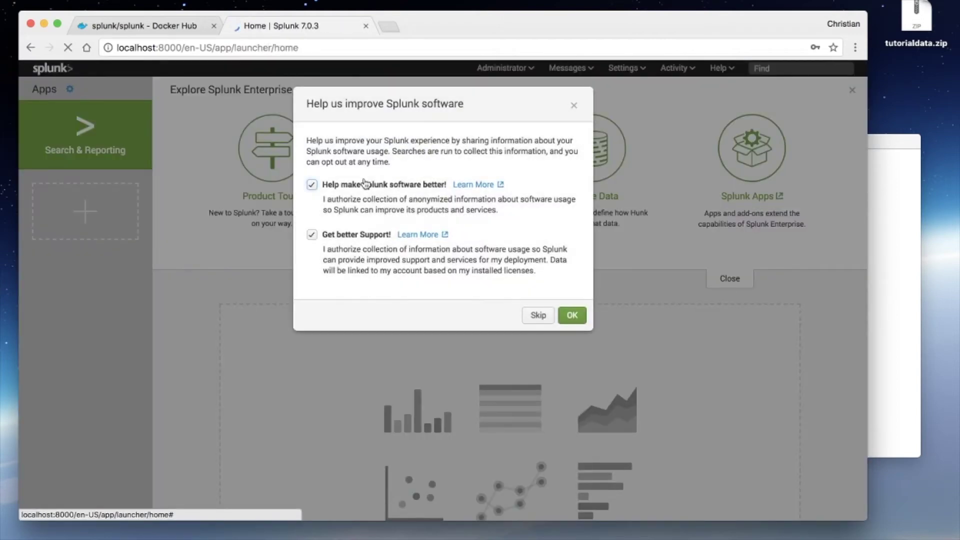
# Step: Dismiss the 'Help us improve Splunk software' usage-data dialog
pyautogui.click(573, 107)
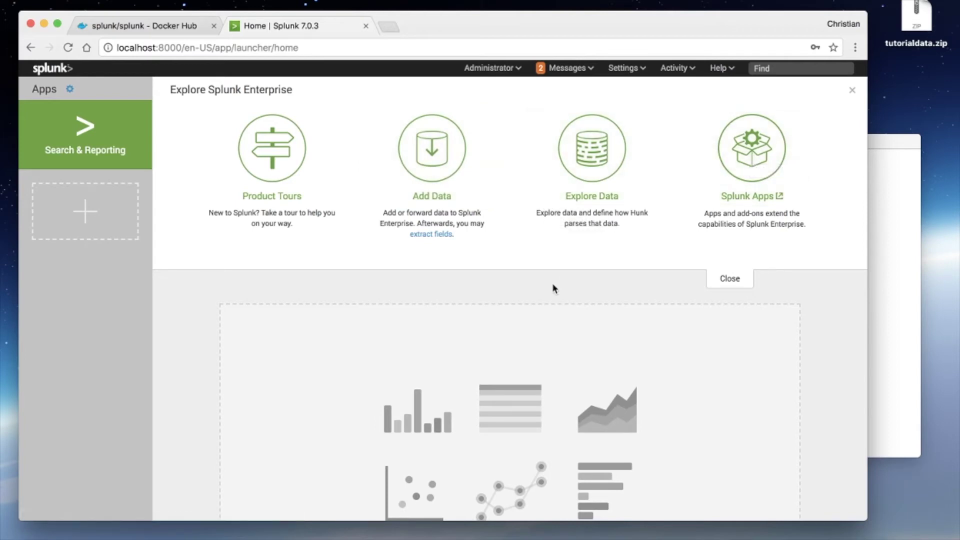
# Step: Look over the Splunk home page, then choose the Add Data tile
pyautogui.scroll(-4, 553, 283)
pyautogui.scroll(4, 554, 284)
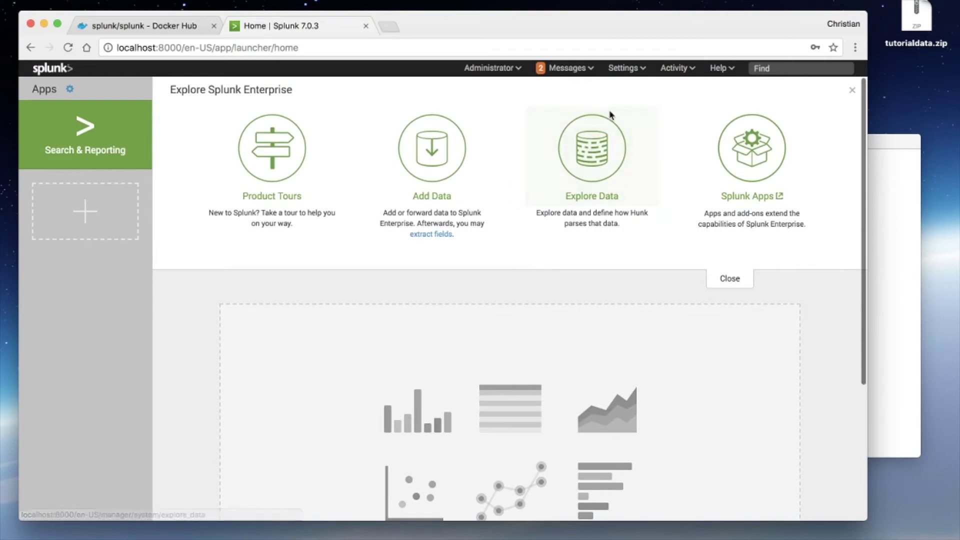
pyautogui.scroll(-1, 443, 261)
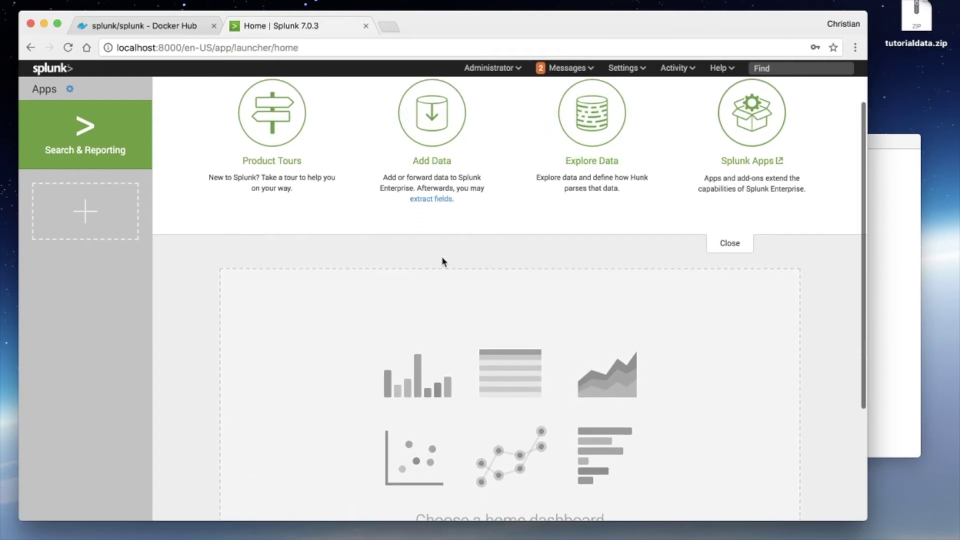
pyautogui.scroll(1, 442, 261)
pyautogui.scroll(-3, 442, 261)
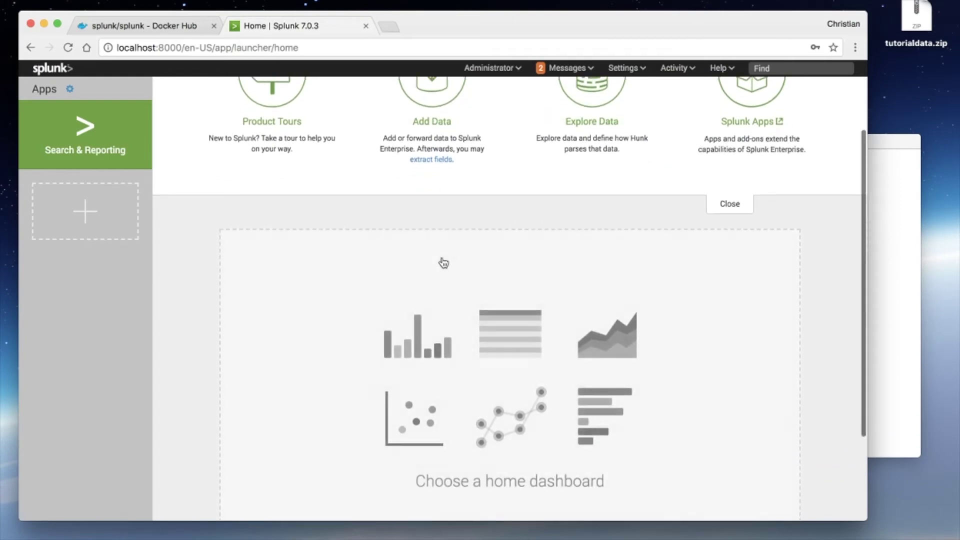
pyautogui.scroll(1, 444, 263)
pyautogui.scroll(2, 444, 261)
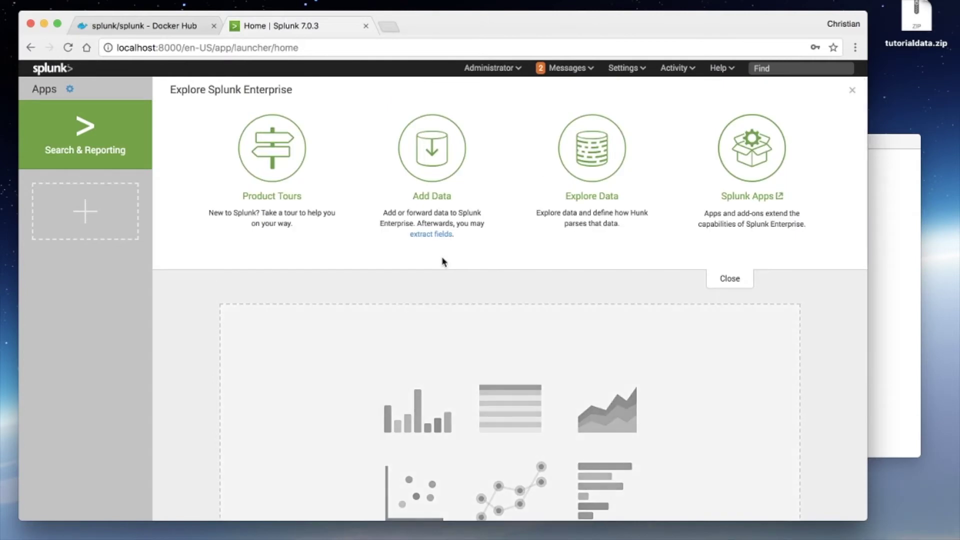
pyautogui.scroll(-5, 443, 260)
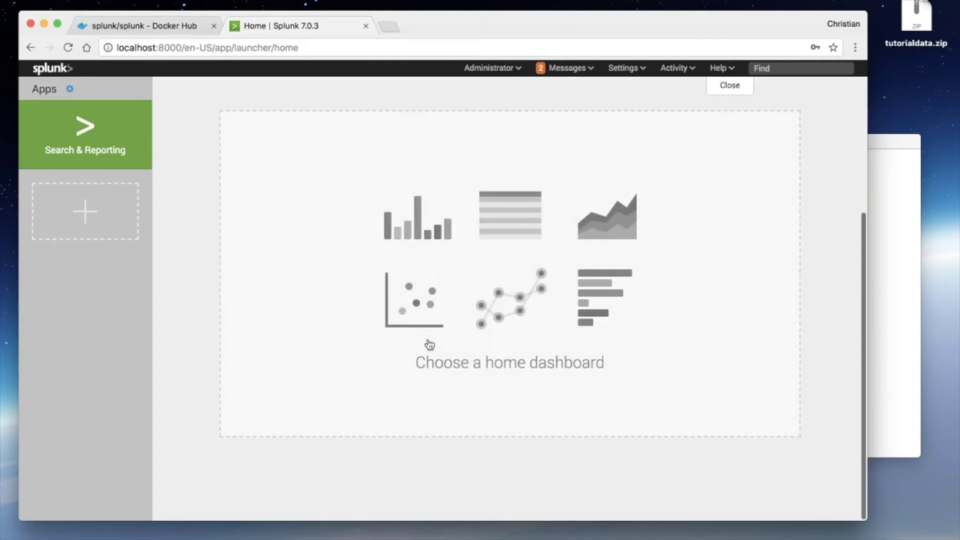
pyautogui.scroll(3, 457, 301)
pyautogui.scroll(-1, 459, 300)
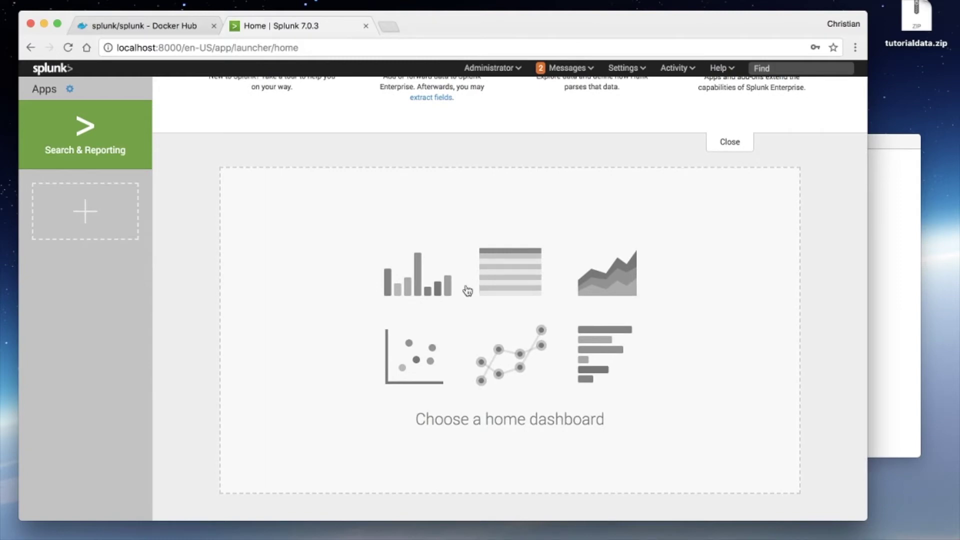
pyautogui.scroll(4, 470, 298)
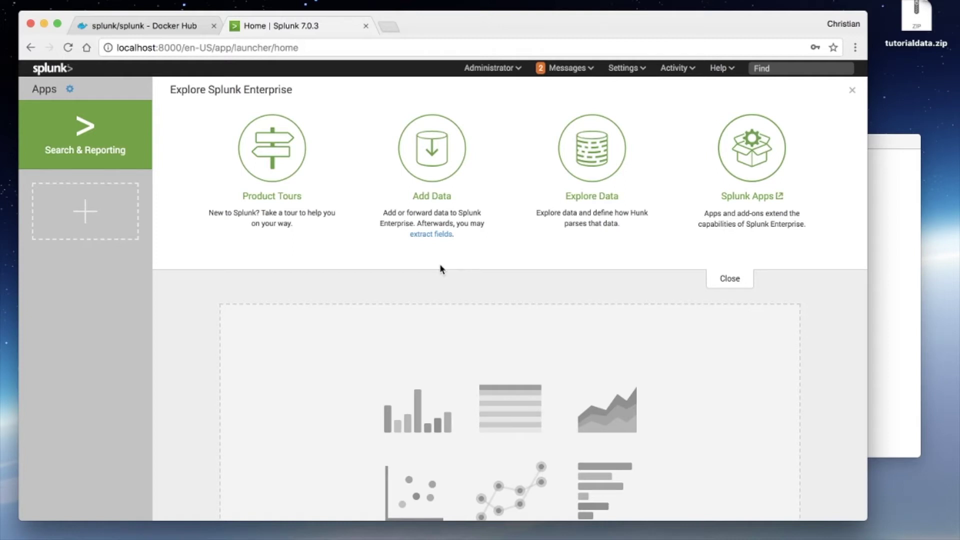
pyautogui.click(451, 153)
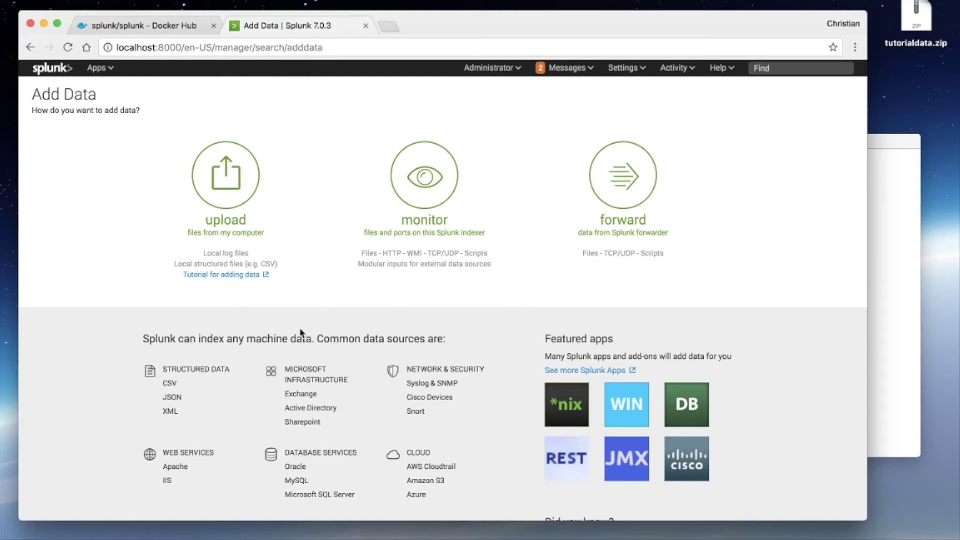
# Step: Review the Add Data page's data sources such as CSV, JSON and AWS Cloudtrail, then return to the top
pyautogui.scroll(-3, 301, 332)
pyautogui.scroll(-1, 300, 333)
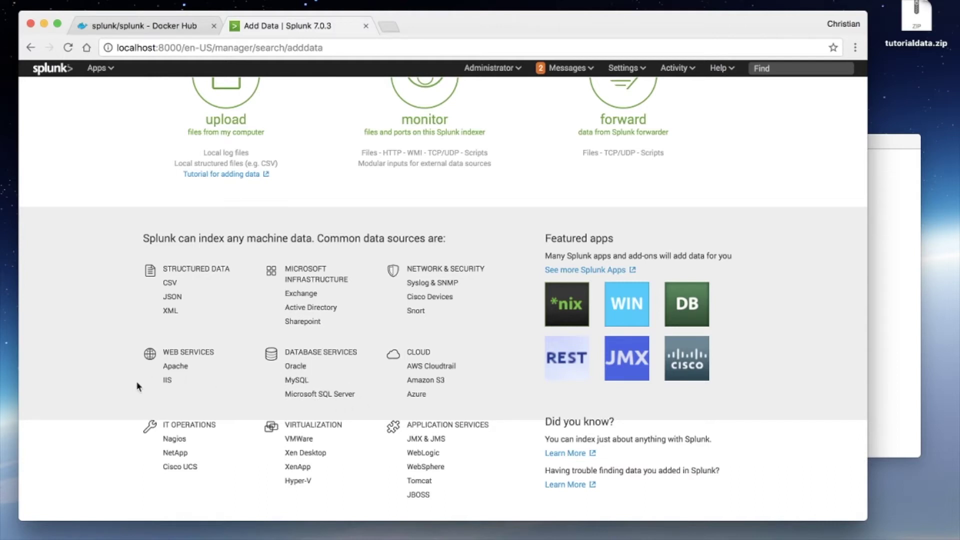
pyautogui.scroll(3, 136, 380)
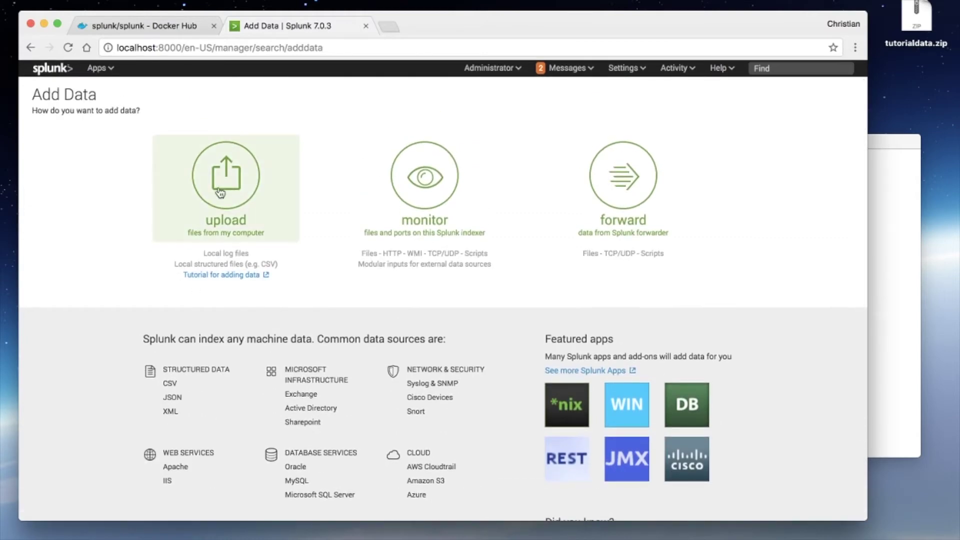
# Step: Upload tutorialdata.zip by dragging it from the desktop into the drop box
pyautogui.click(220, 192)
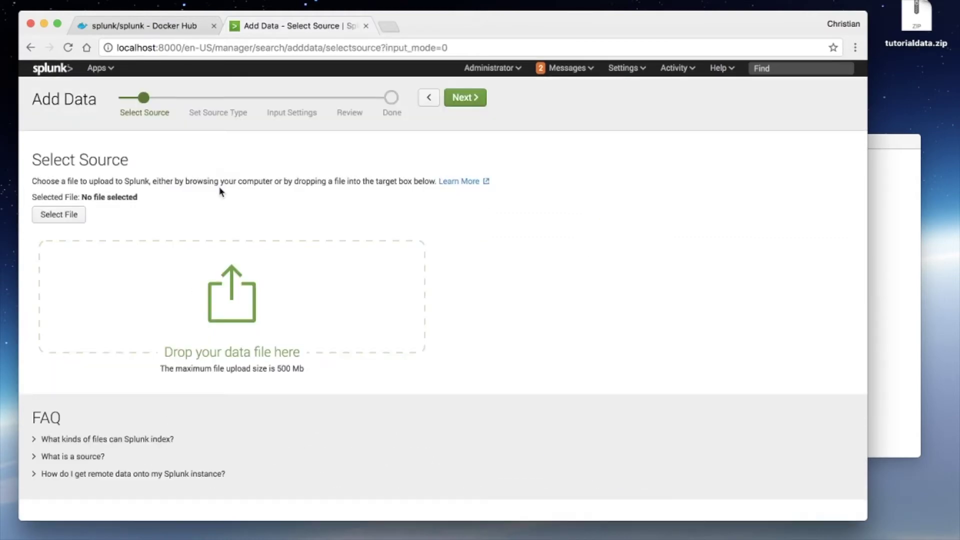
pyautogui.click(926, 30)
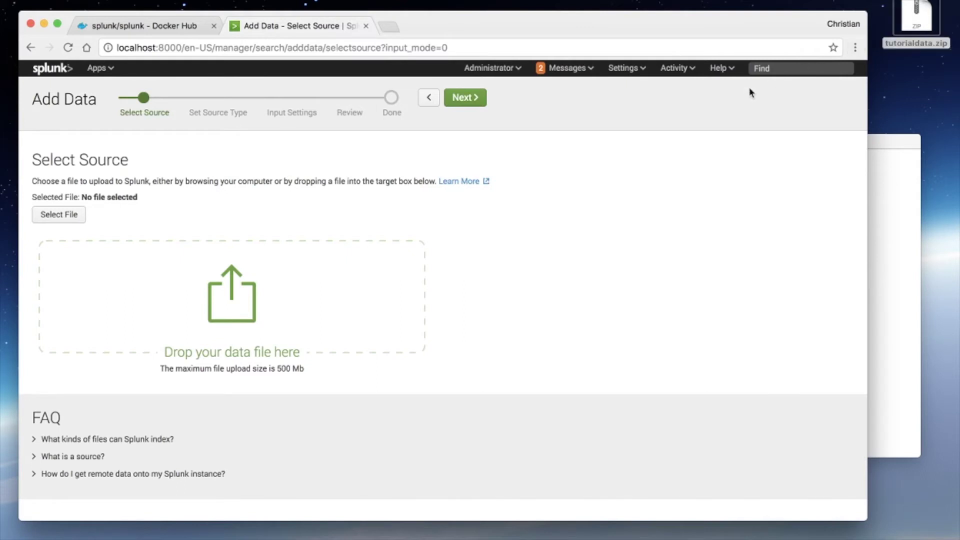
pyautogui.moveTo(913, 24); pyautogui.dragTo(259, 300)
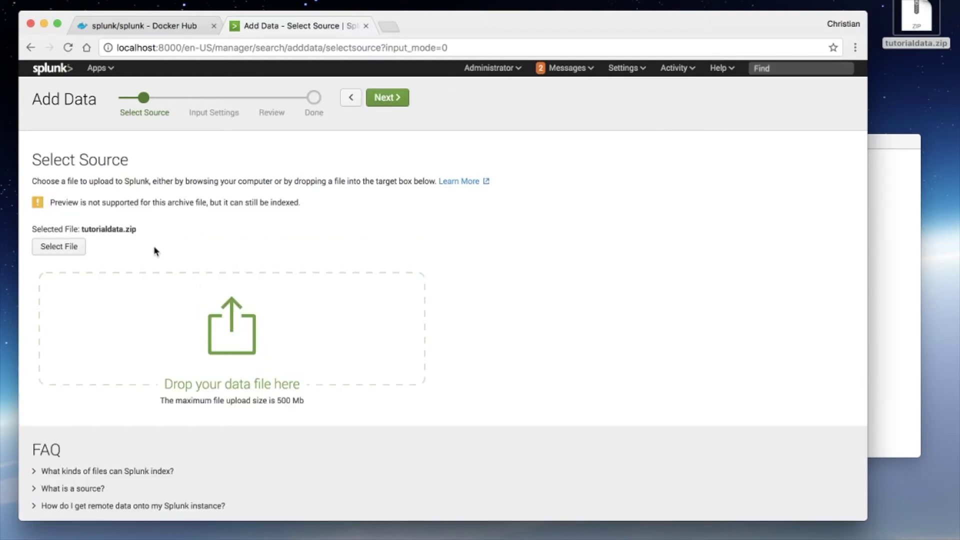
# Step: Move to Input Settings and set the Host field value to localhost
pyautogui.click(384, 99)
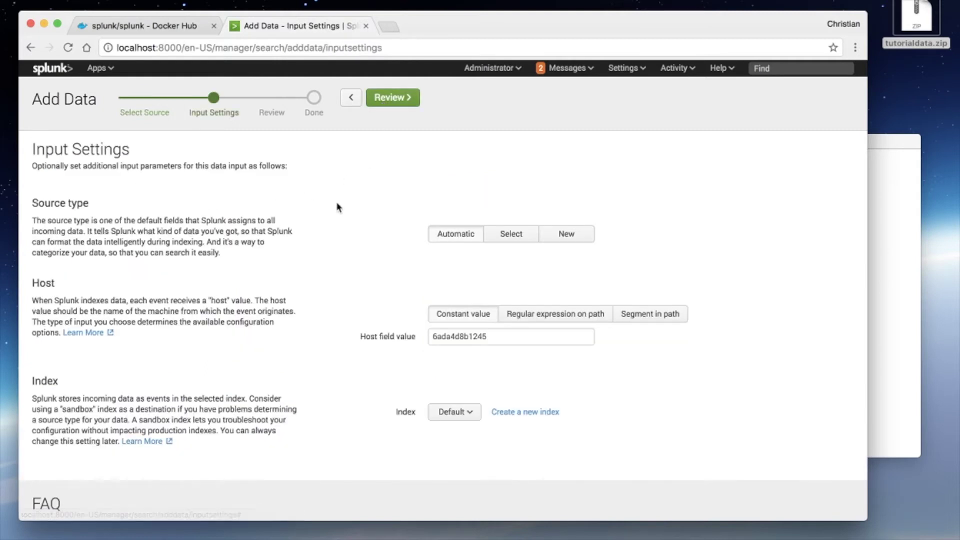
pyautogui.scroll(-2, 324, 246)
pyautogui.scroll(2, 324, 246)
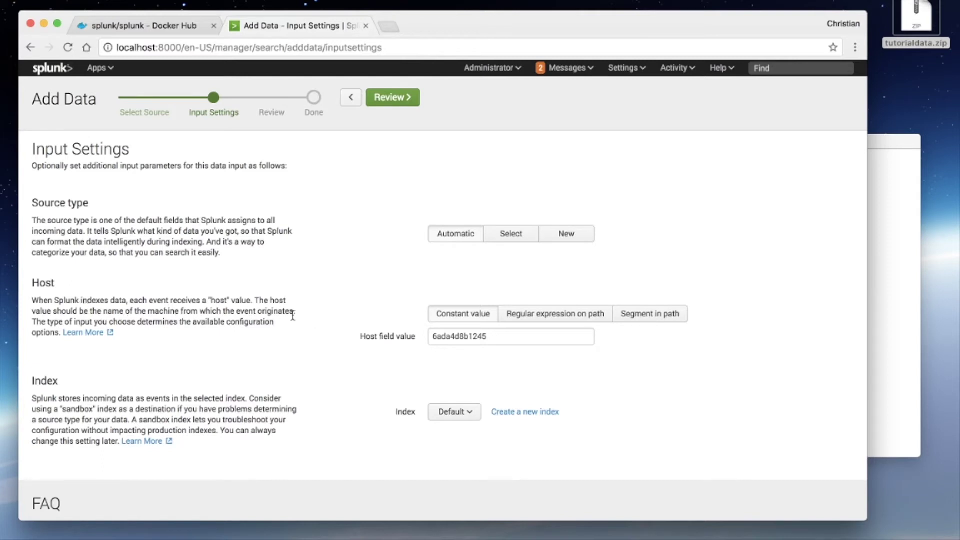
pyautogui.doubleClick(453, 337)
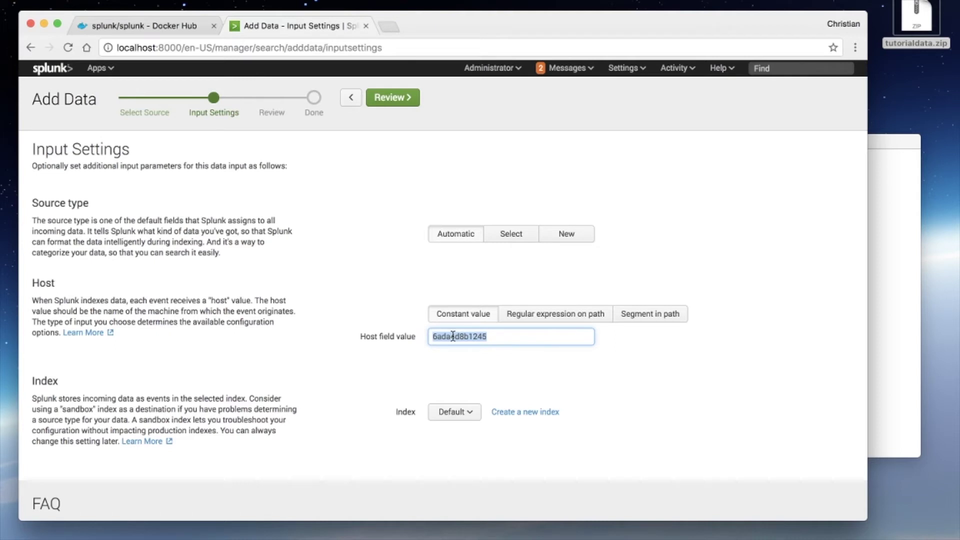
pyautogui.write('localhost')
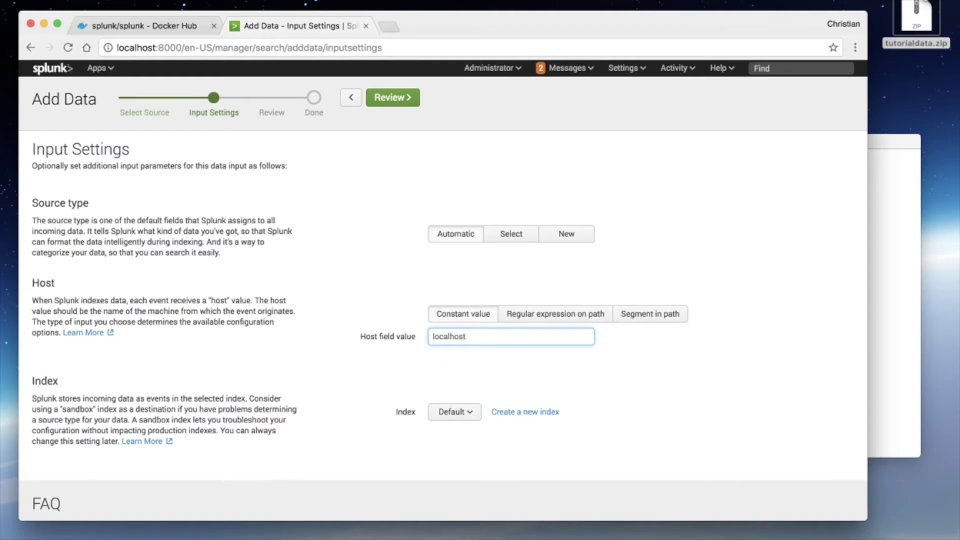
pyautogui.click(287, 329)
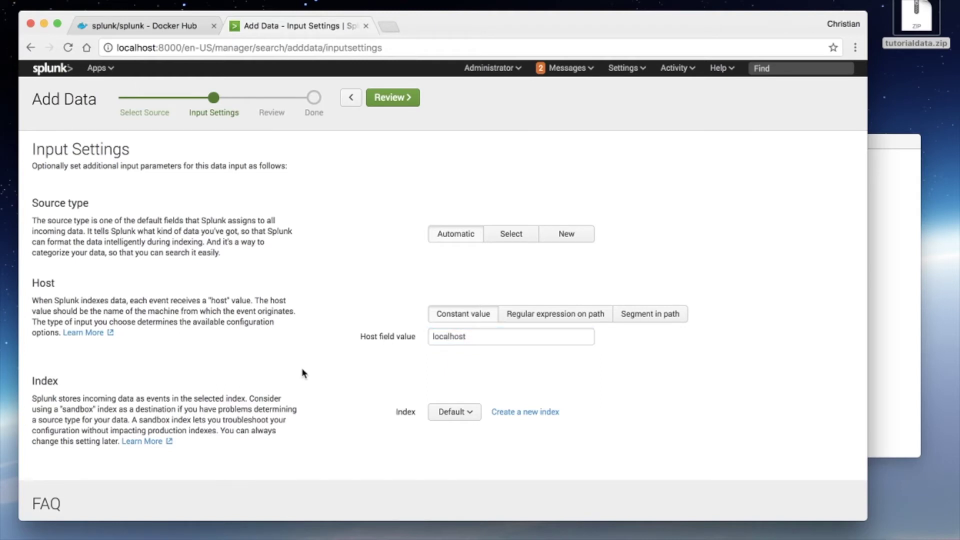
# Step: Keep the Default index and continue to the Review step
pyautogui.click(458, 413)
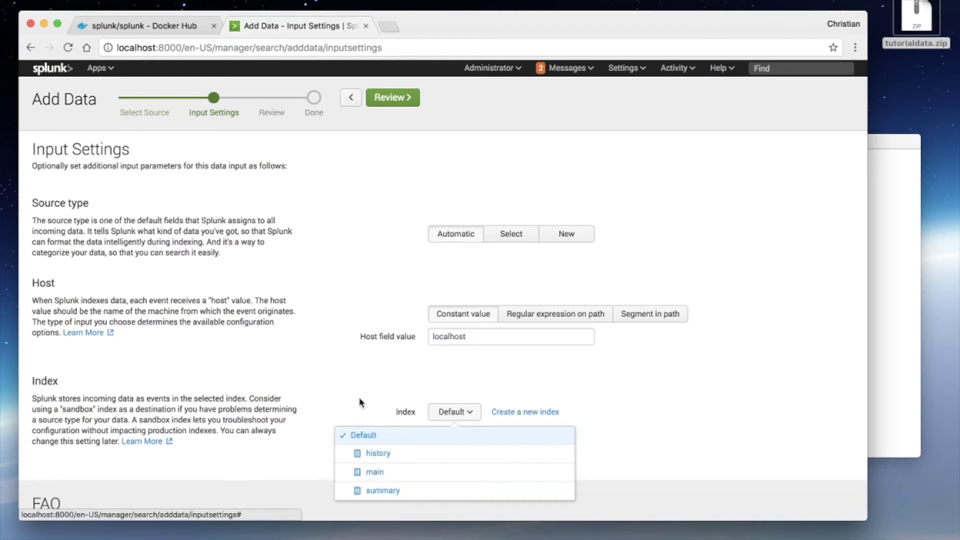
pyautogui.click(371, 408)
pyautogui.scroll(-2, 377, 418)
pyautogui.scroll(2, 377, 419)
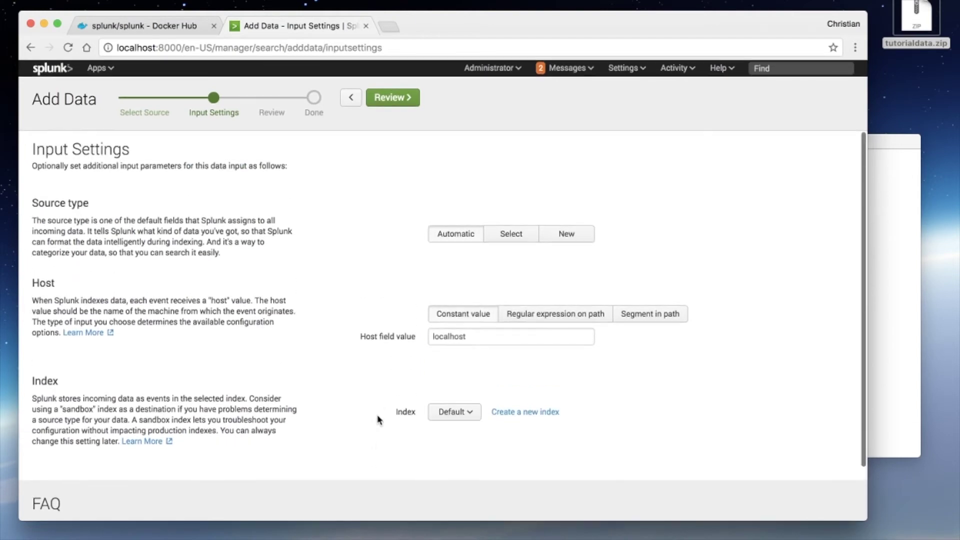
pyautogui.click(404, 107)
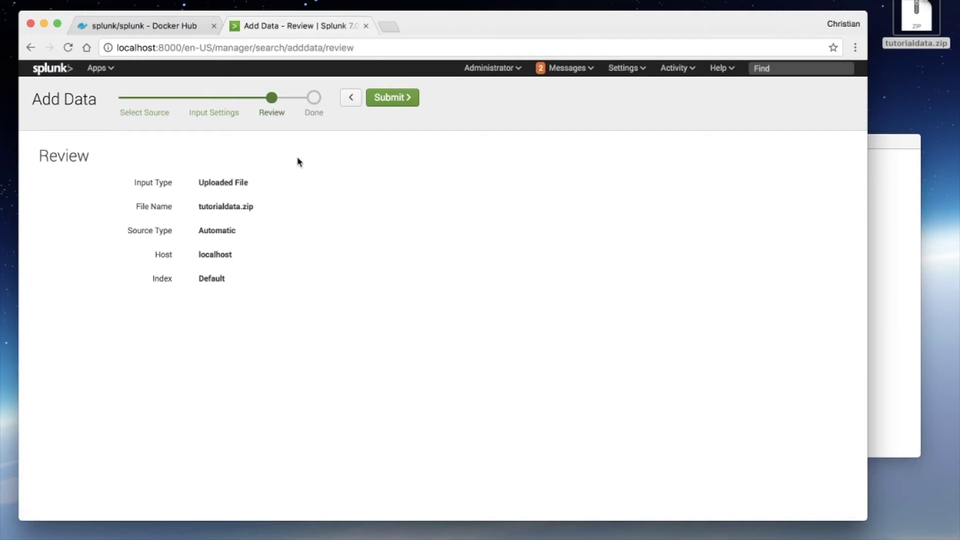
# Step: Submit tutorialdata.zip for indexing with Automatic source type, host localhost and the Default index
pyautogui.click(398, 103)
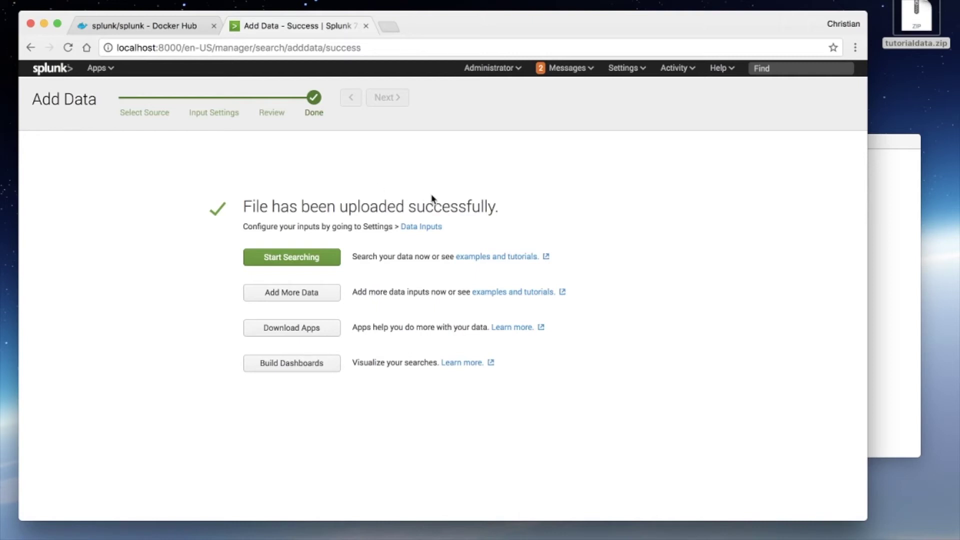
pyautogui.doubleClick(455, 206)
# Step: Start searching the uploaded tutorial data, skip the tour, and review the 109,864 returned events
pyautogui.click(506, 219)
pyautogui.click(271, 257)
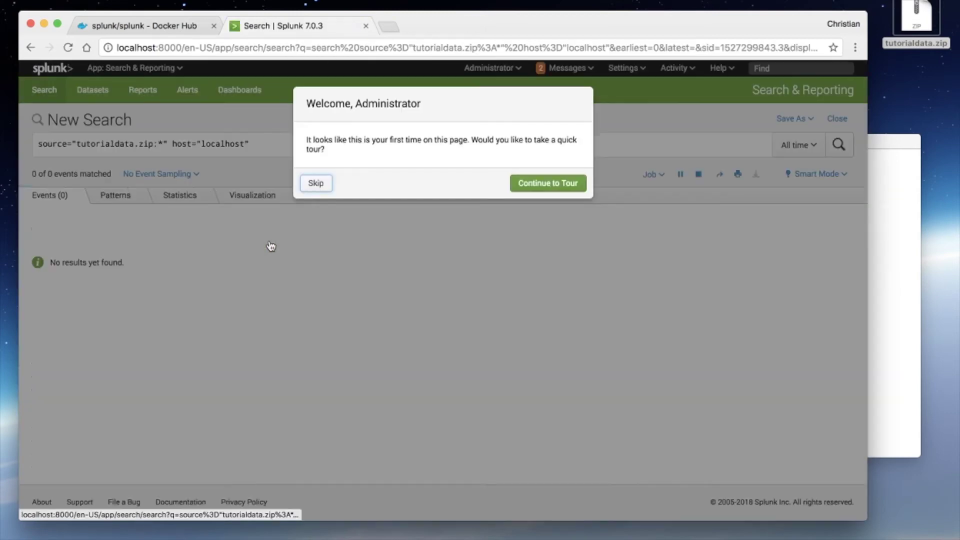
pyautogui.click(316, 184)
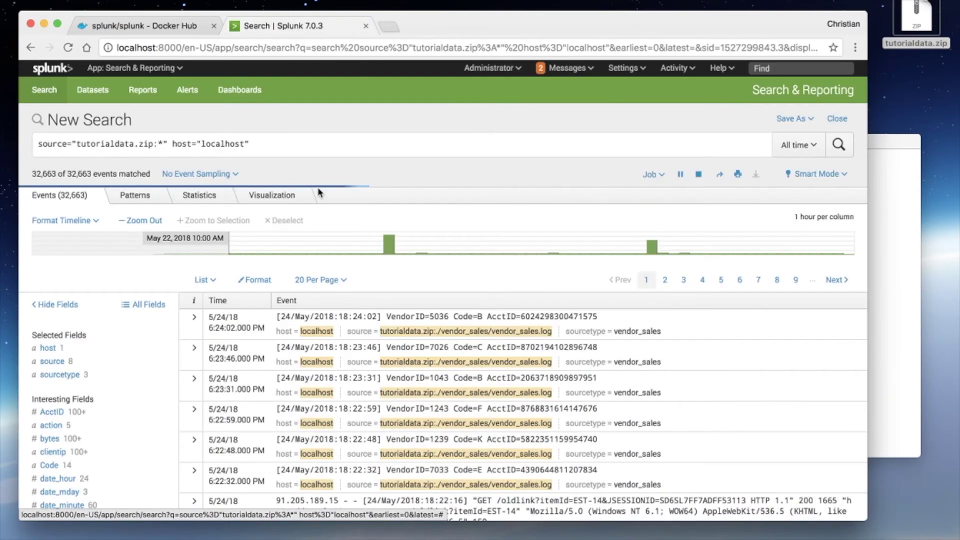
pyautogui.scroll(-3, 292, 326)
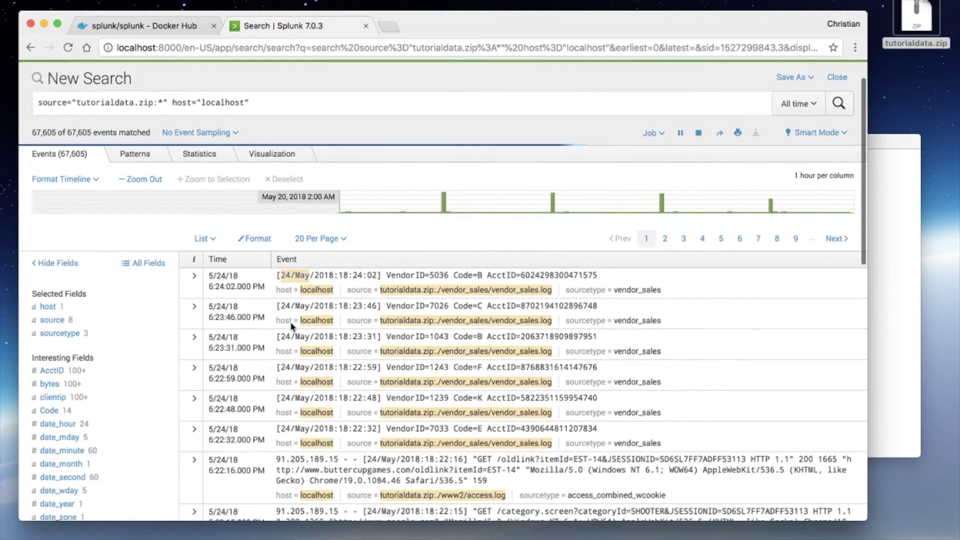
pyautogui.scroll(3, 292, 326)
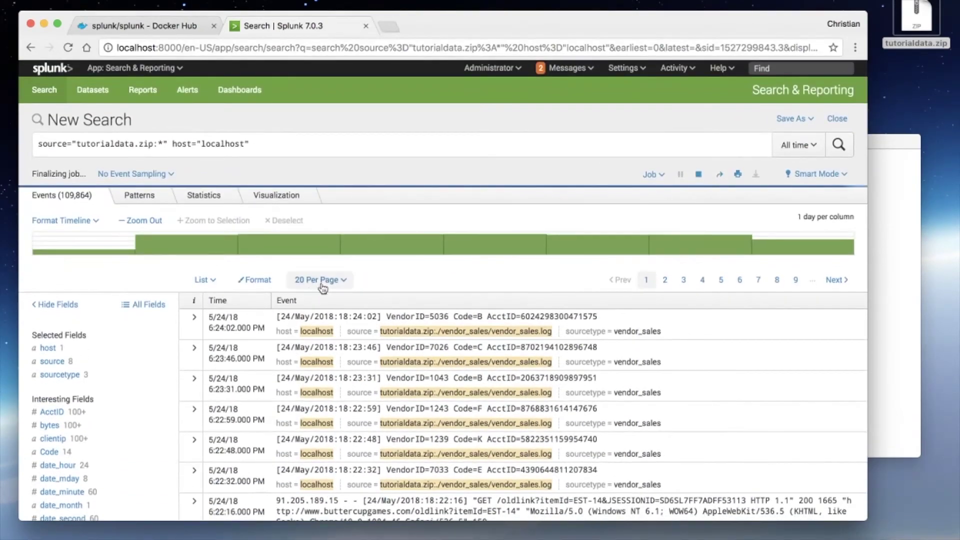
pyautogui.scroll(-2, 322, 326)
pyautogui.scroll(2, 322, 326)
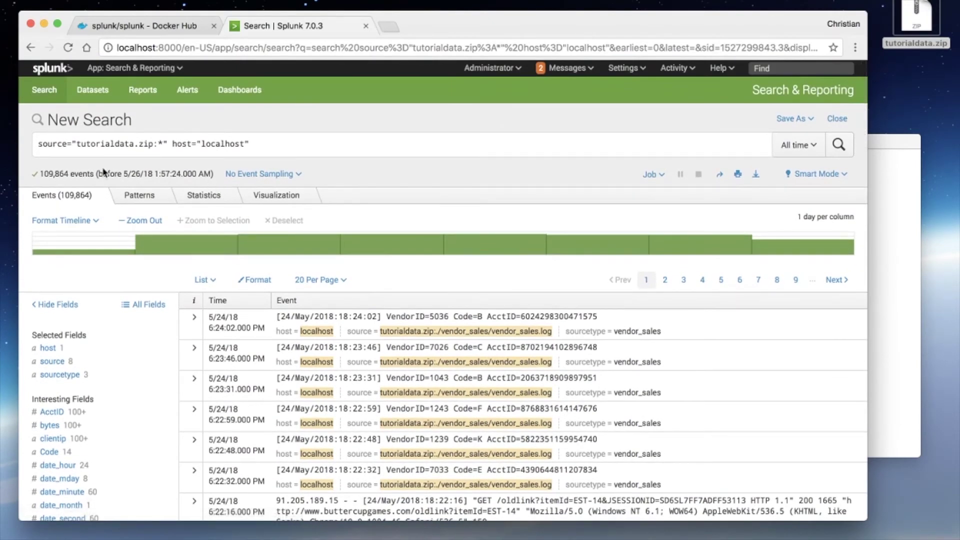
pyautogui.tripleClick(61, 145)
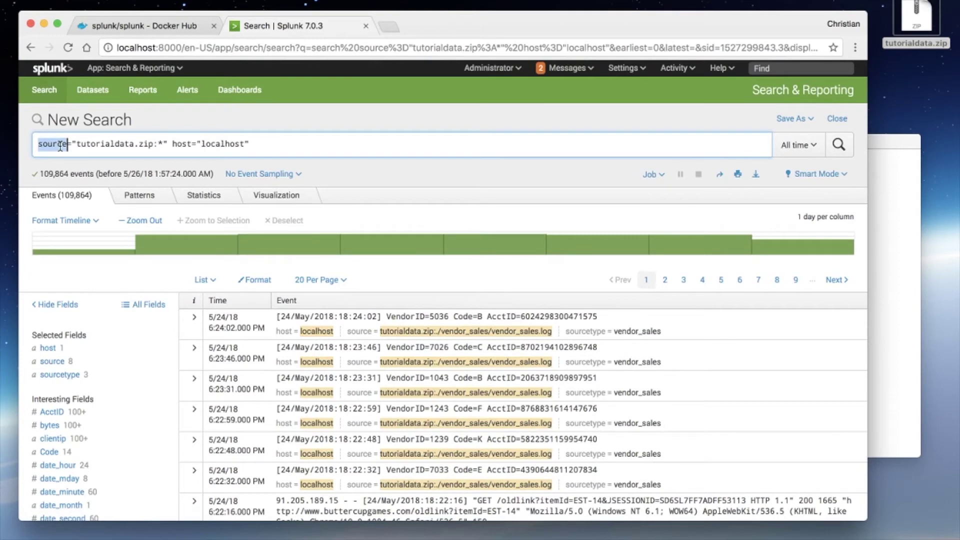
pyautogui.click(61, 145)
# Step: Review the source field's values across the eight tutorial data sources
pyautogui.click(53, 362)
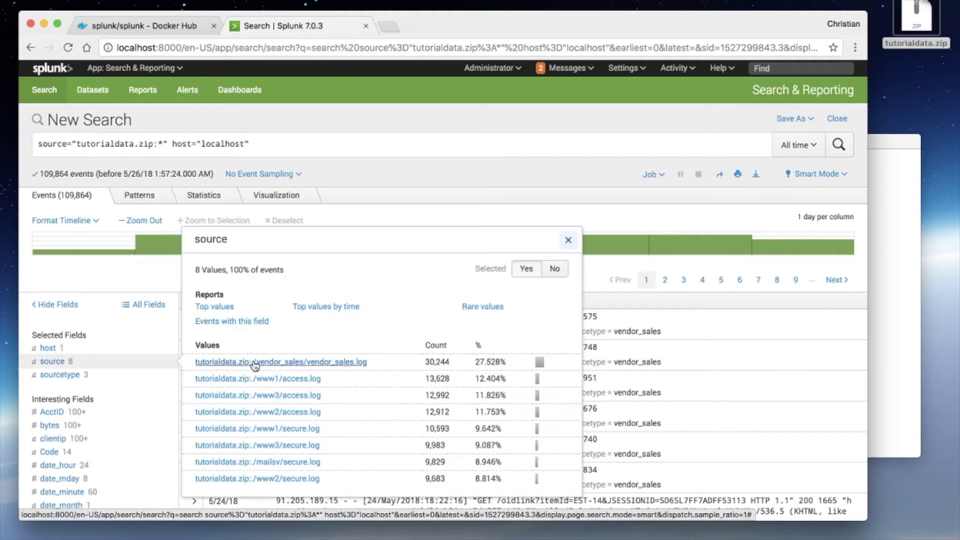
pyautogui.scroll(-1, 254, 364)
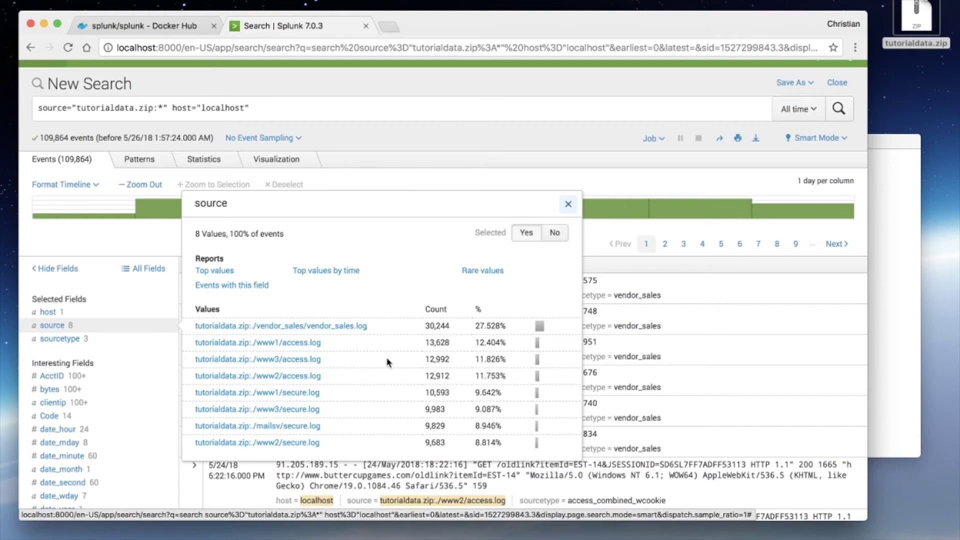
pyautogui.scroll(3, 388, 361)
pyautogui.scroll(-3, 388, 361)
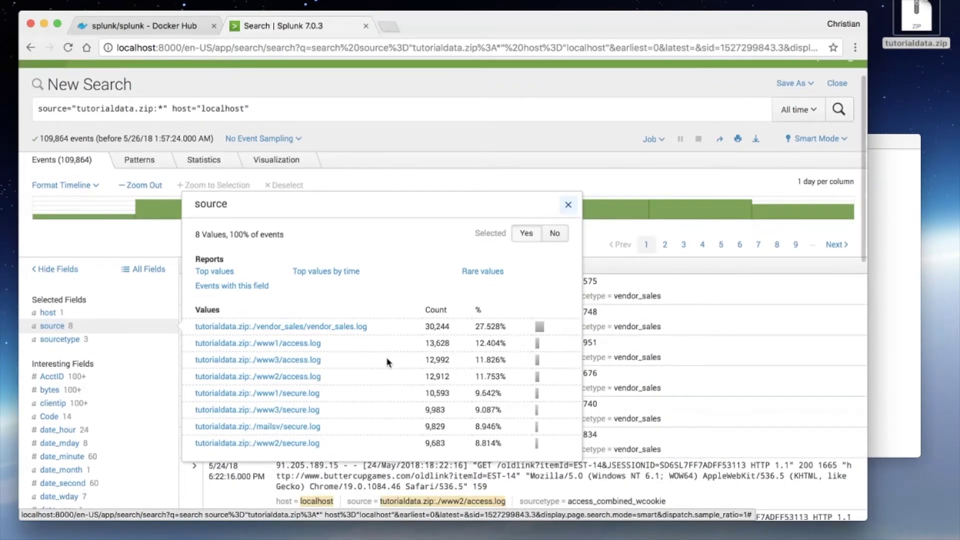
# Step: Close the source summary and browse the event list and interesting fields like AcctID and clientip
pyautogui.click(567, 207)
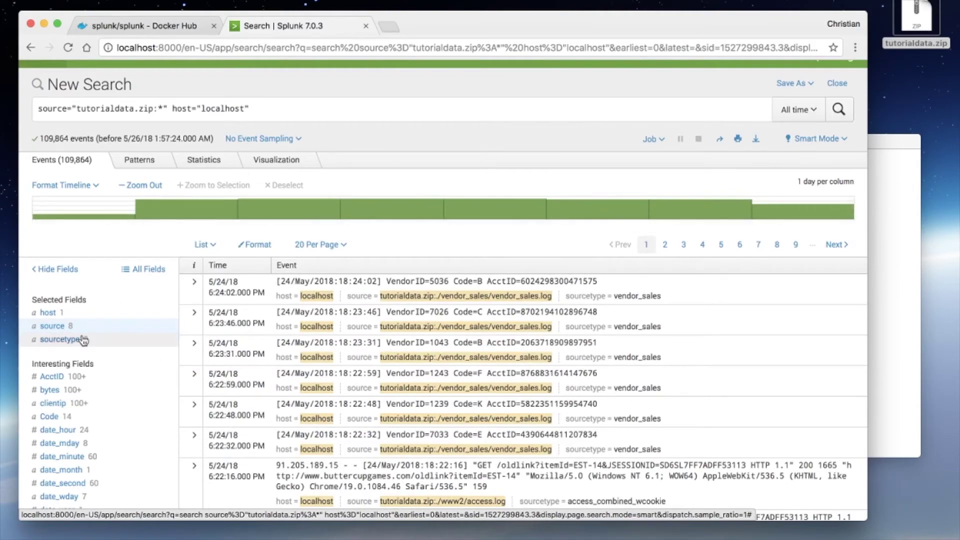
pyautogui.scroll(-4, 75, 378)
pyautogui.scroll(-8, 74, 378)
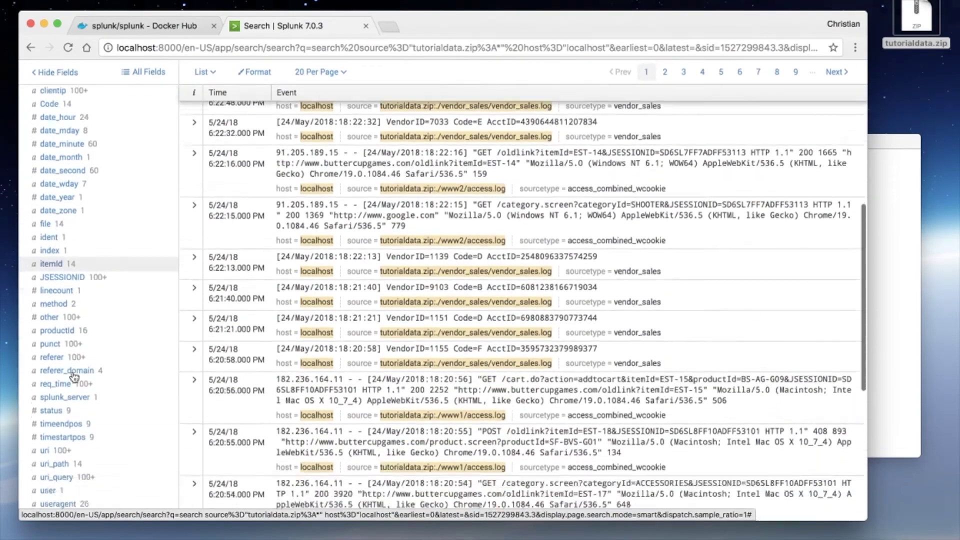
pyautogui.scroll(6, 74, 377)
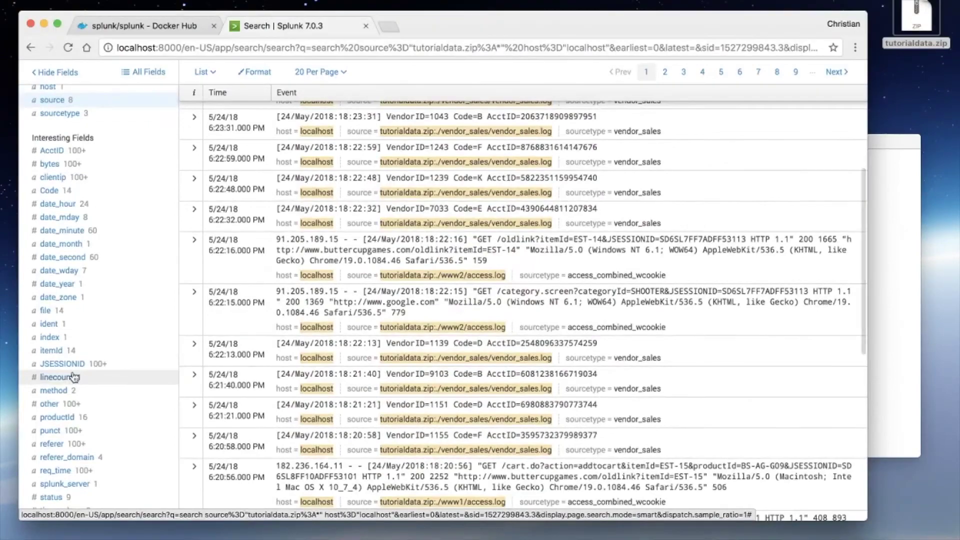
pyautogui.scroll(4, 74, 378)
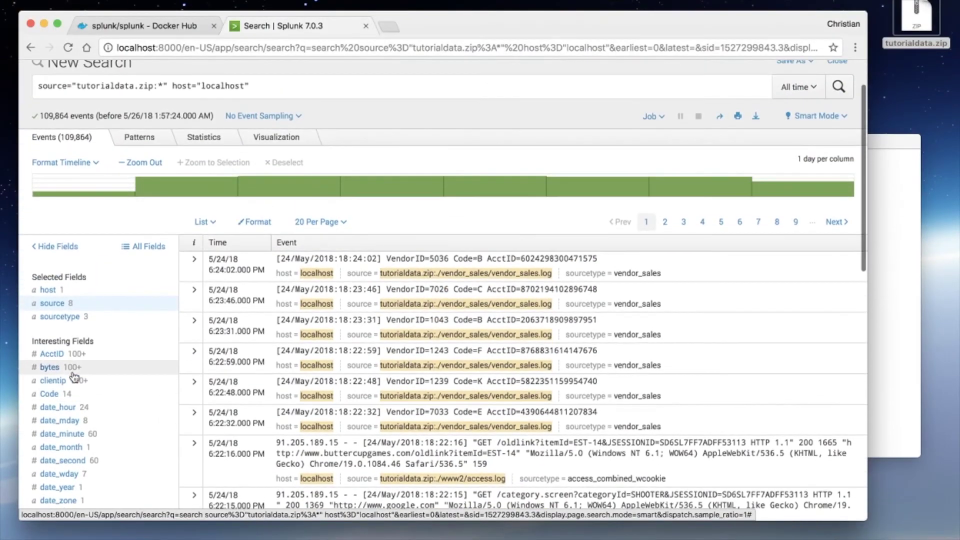
pyautogui.scroll(-2, 74, 379)
pyautogui.scroll(-6, 74, 379)
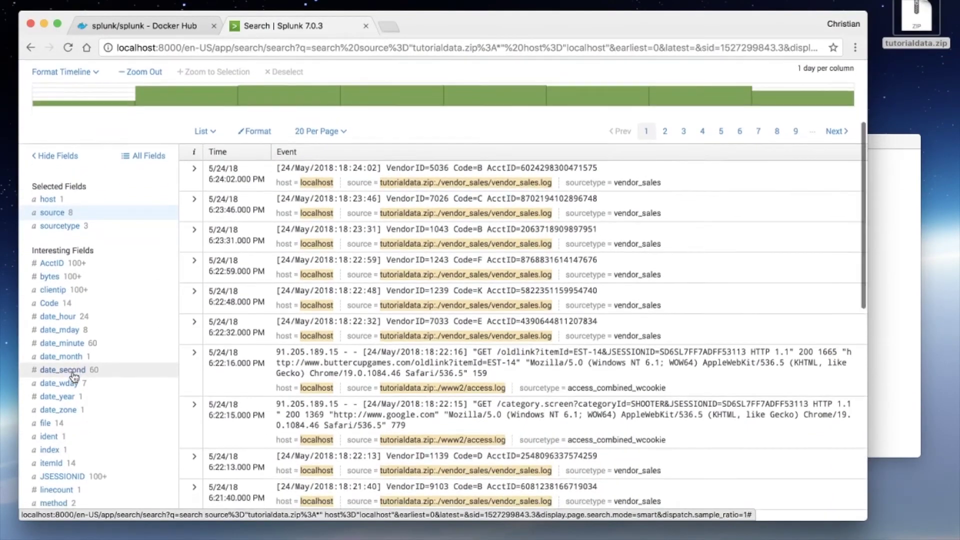
pyautogui.scroll(5, 74, 378)
pyautogui.scroll(2, 74, 377)
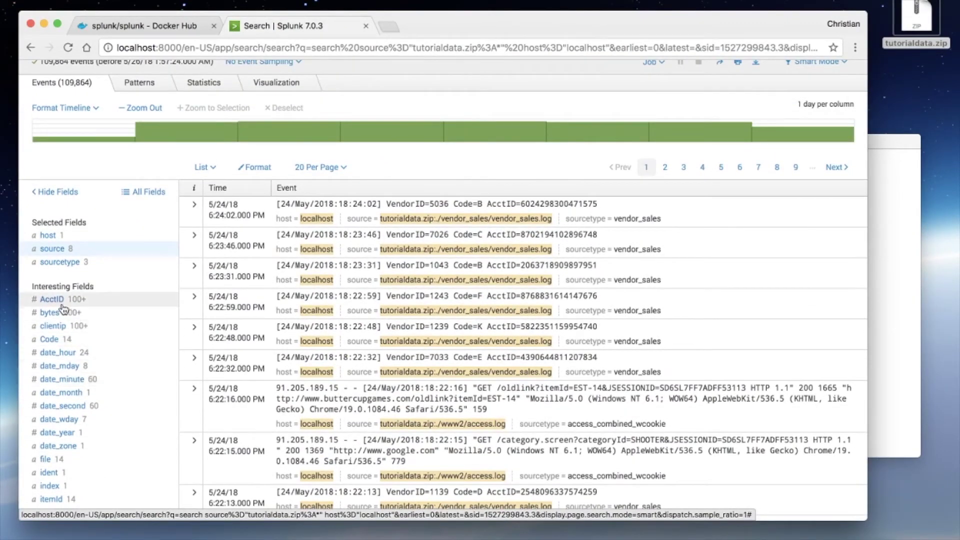
# Step: Review the Code field's top 10 values, then close the summary
pyautogui.click(49, 340)
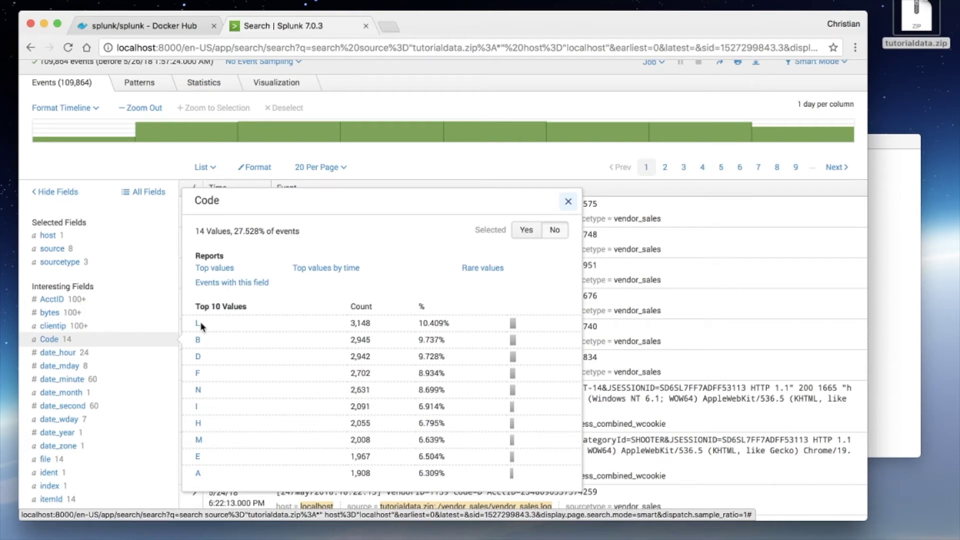
pyautogui.scroll(-8, 427, 345)
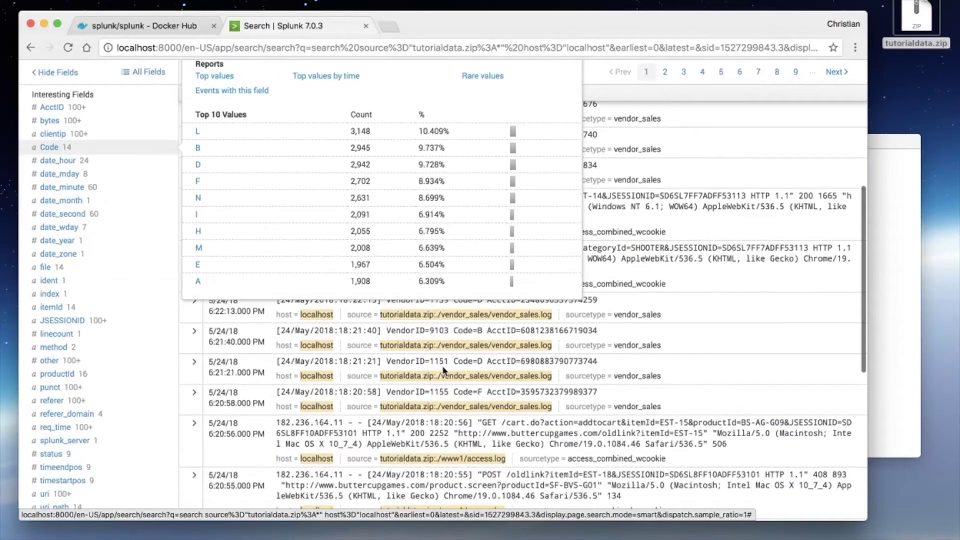
pyautogui.click(317, 345)
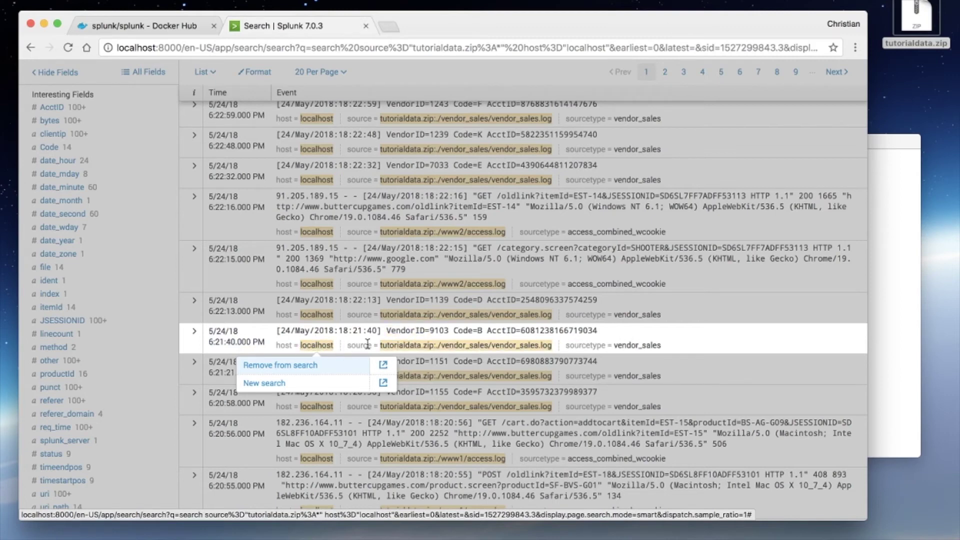
# Step: Expand the 6:21:40 event to inspect its field table, then collapse it again
pyautogui.click(194, 333)
pyautogui.scroll(-5, 253, 384)
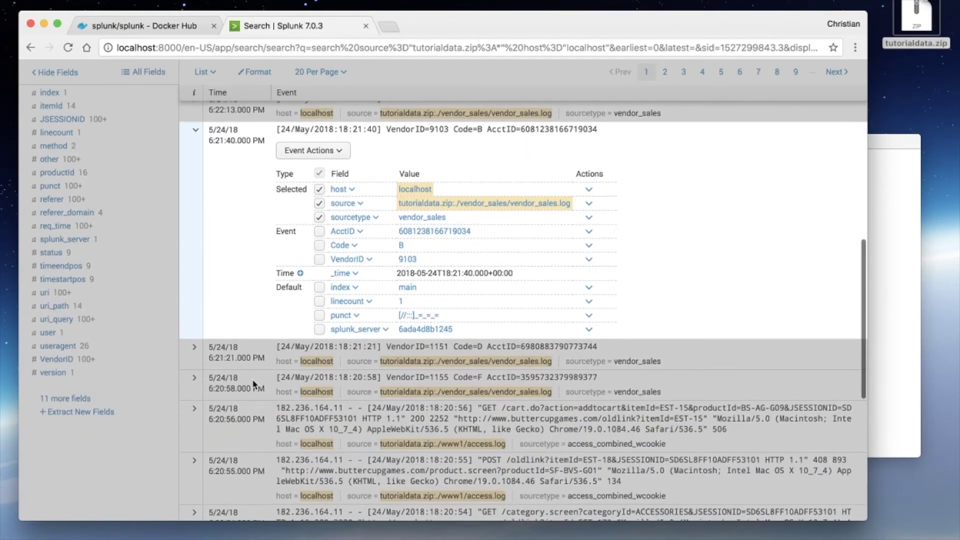
pyautogui.scroll(2, 254, 384)
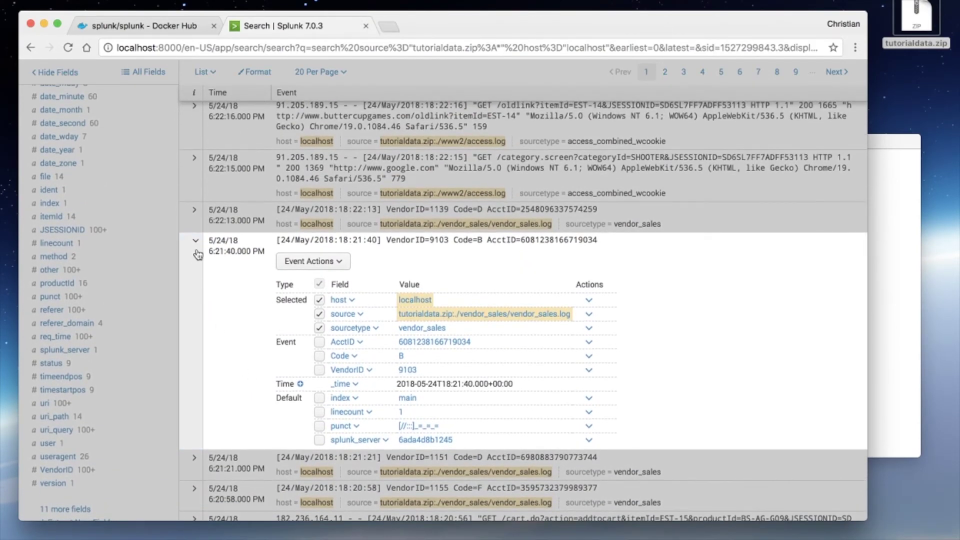
pyautogui.click(196, 243)
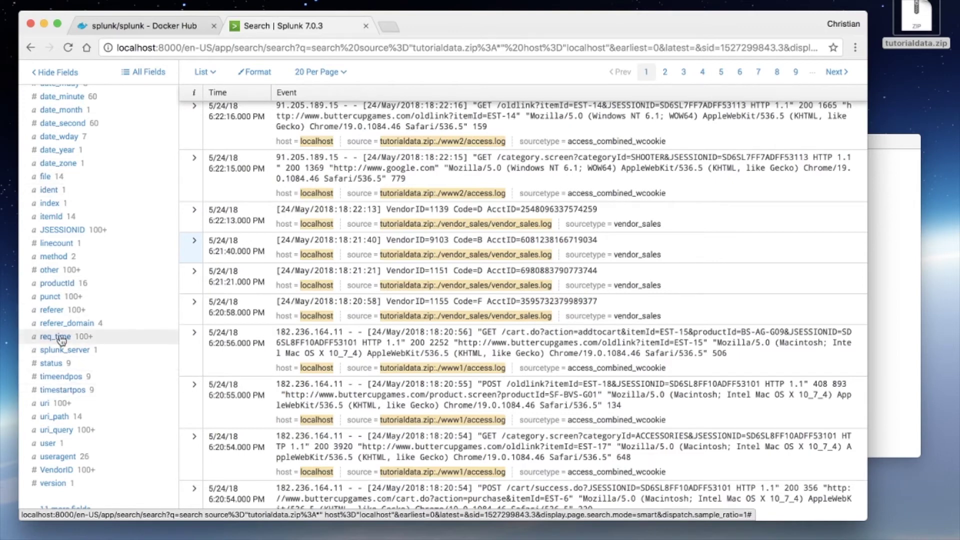
# Step: Glance at the method field's values, then filter the search to Code=L (3,148 events)
pyautogui.click(57, 257)
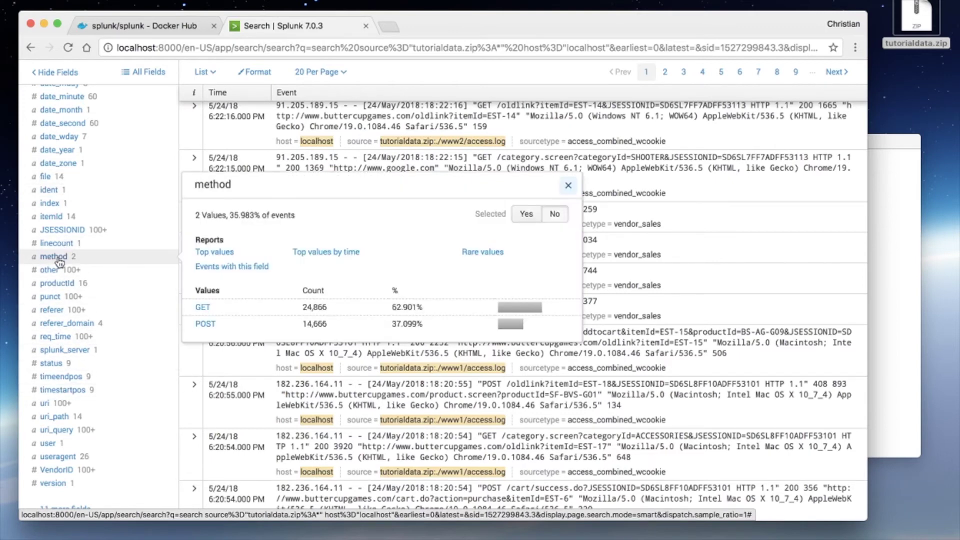
pyautogui.click(58, 257)
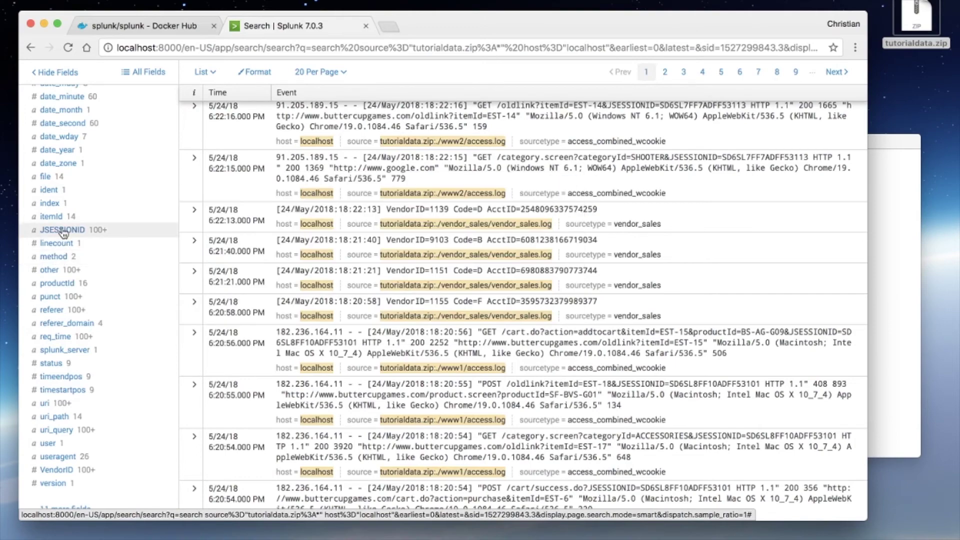
pyautogui.scroll(3, 63, 240)
pyautogui.scroll(2, 64, 228)
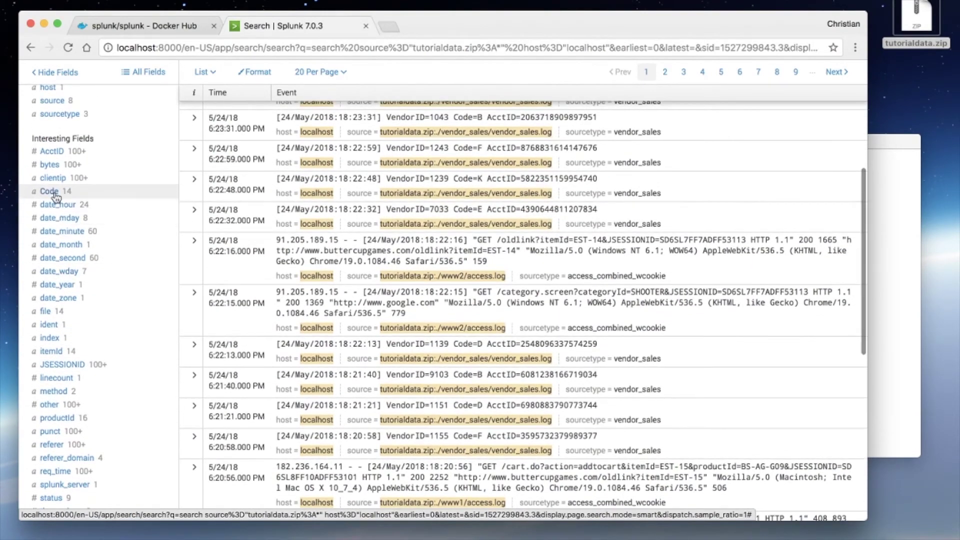
pyautogui.click(50, 191)
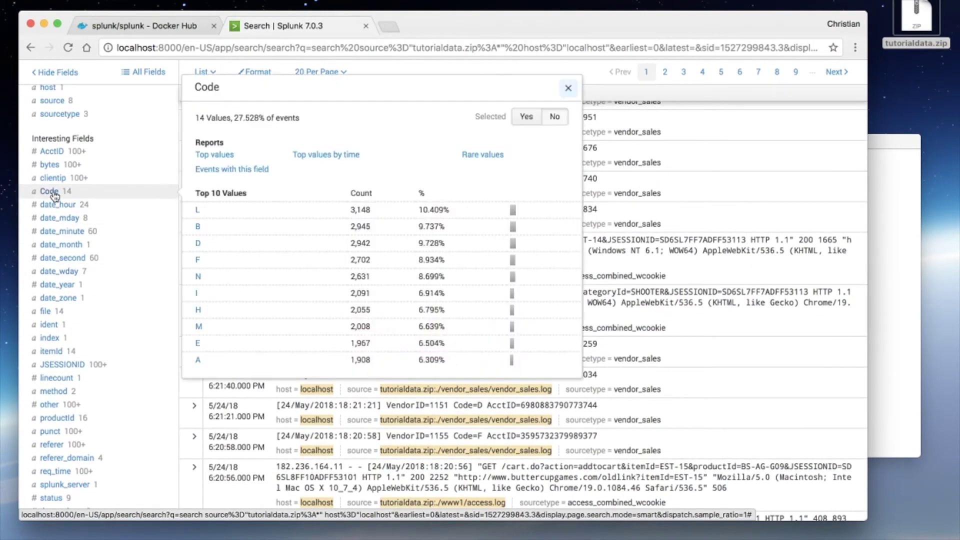
pyautogui.click(197, 212)
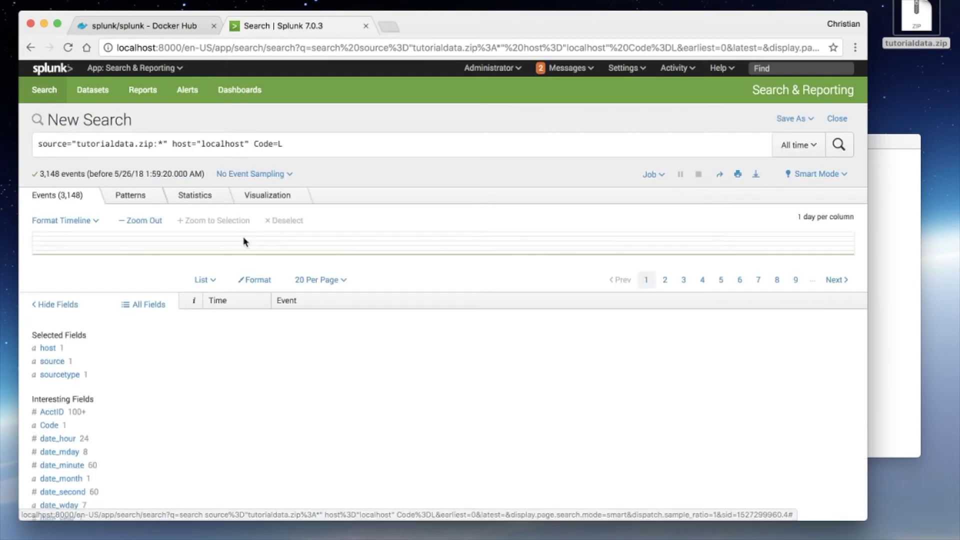
# Step: Inspect the first Code=L event's fields, then return to the unfiltered 109,864-event search
pyautogui.moveTo(245, 242)
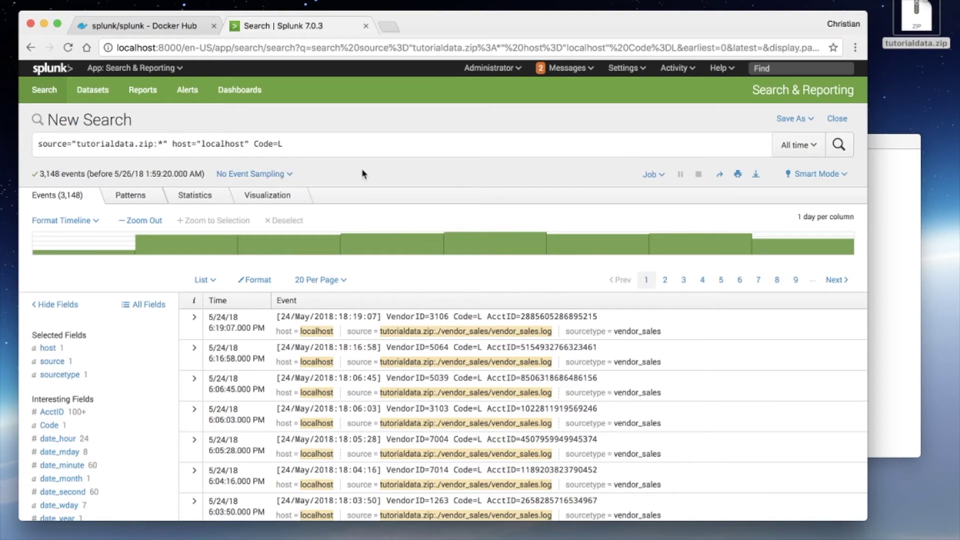
pyautogui.scroll(-2, 148, 315)
pyautogui.scroll(-10, 149, 315)
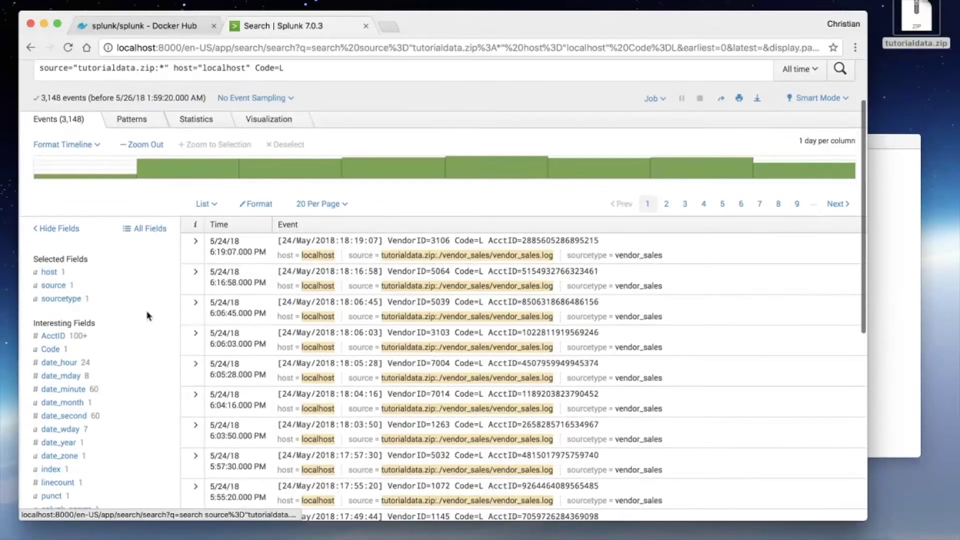
pyautogui.scroll(10, 146, 272)
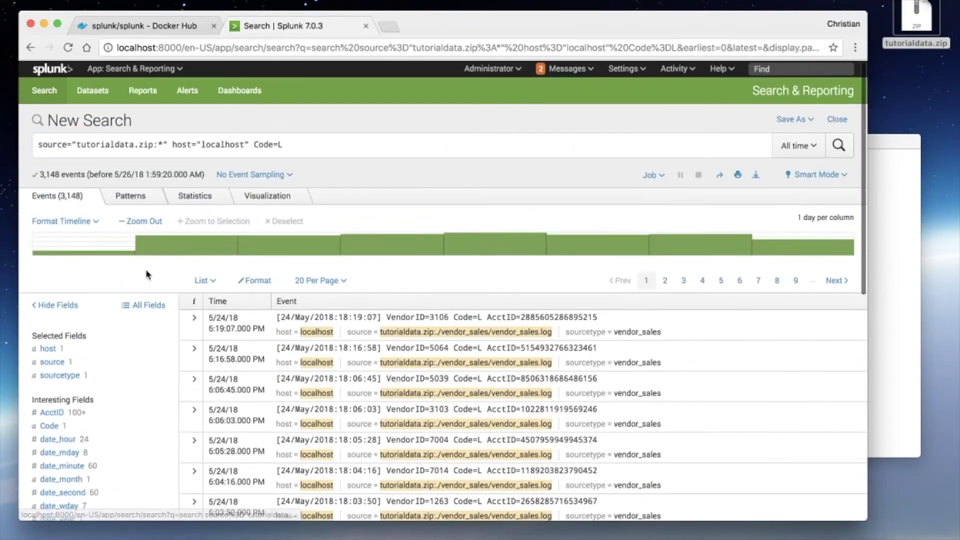
pyautogui.scroll(-3, 381, 358)
pyautogui.scroll(-2, 381, 358)
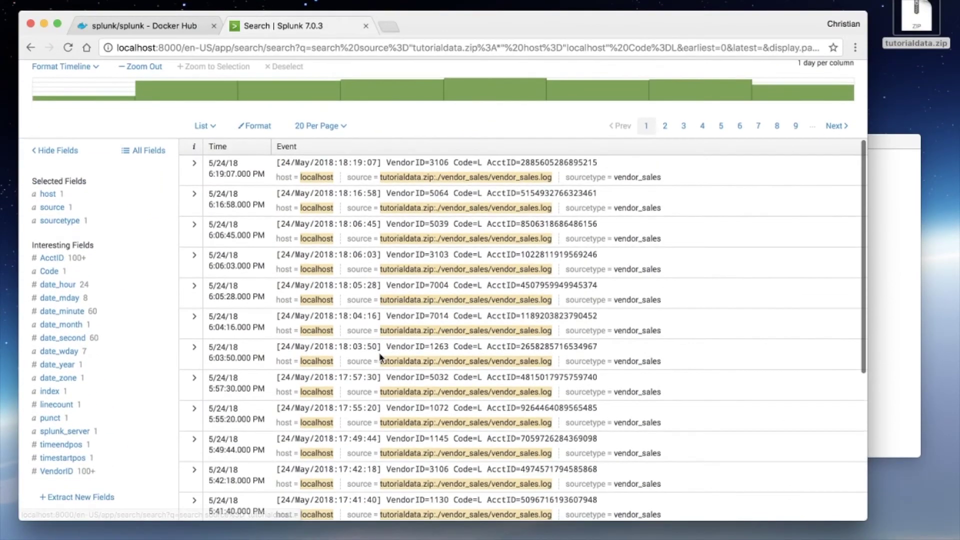
pyautogui.click(195, 165)
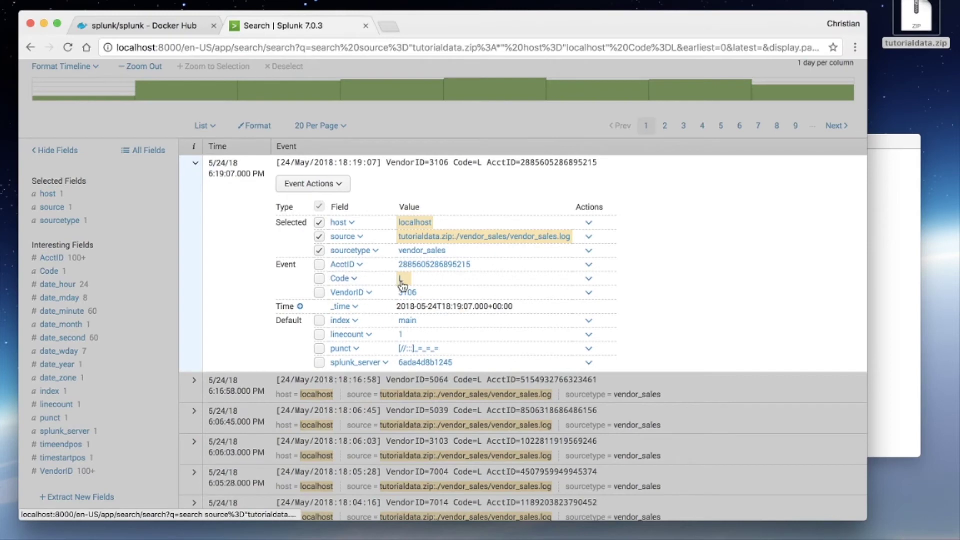
pyautogui.scroll(2, 233, 177)
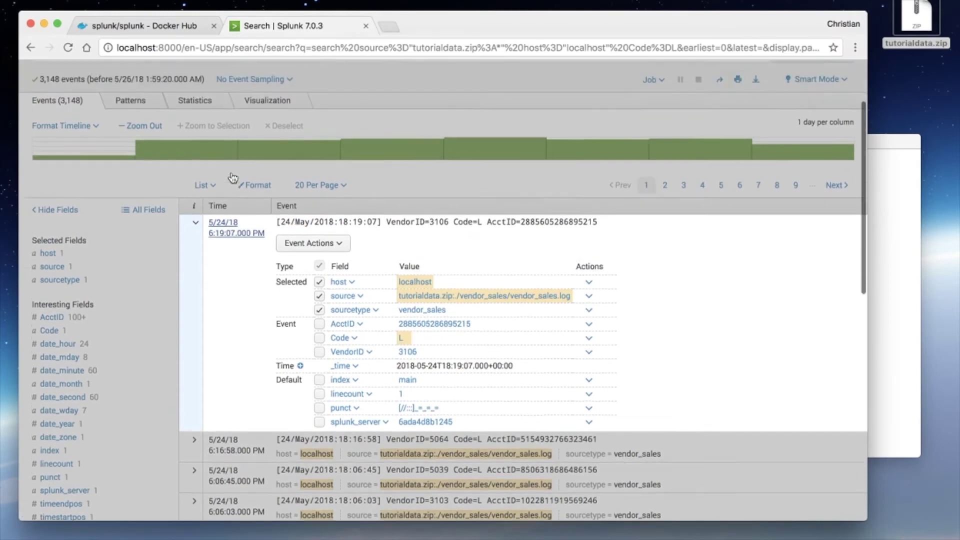
pyautogui.scroll(3, 232, 178)
pyautogui.click(196, 317)
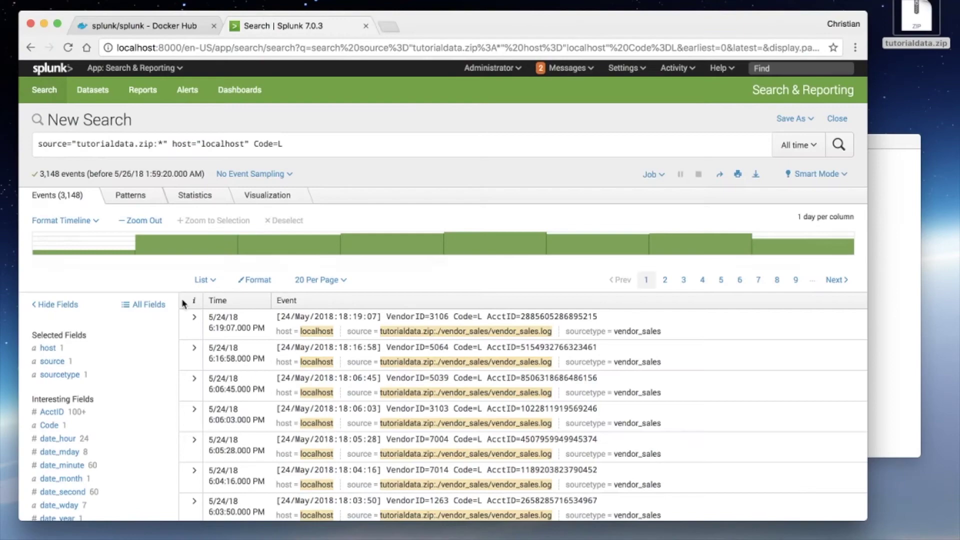
pyautogui.click(30, 48)
# Step: Show the Code field summary: 14 values in 27.528% of events, L leading at 3,148
pyautogui.scroll(5, 159, 248)
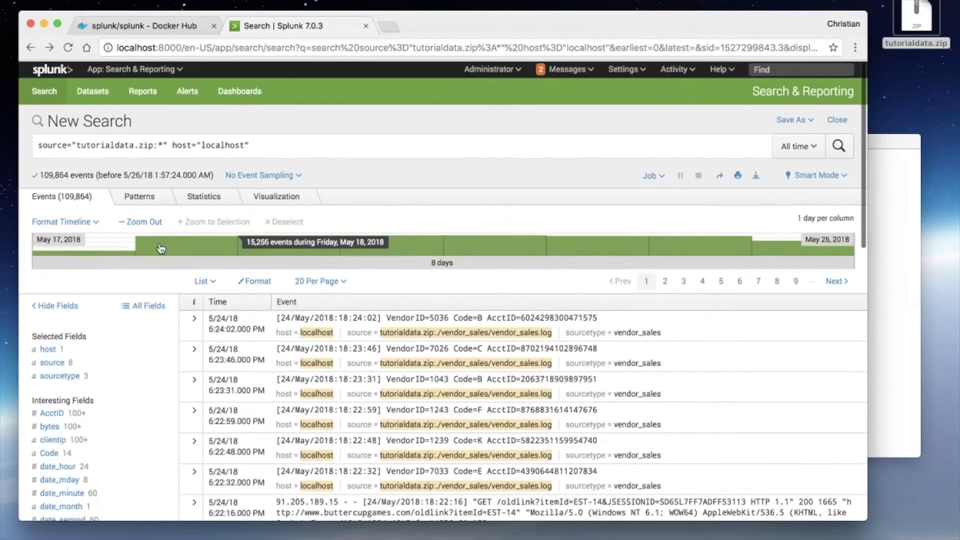
pyautogui.scroll(-5, 71, 335)
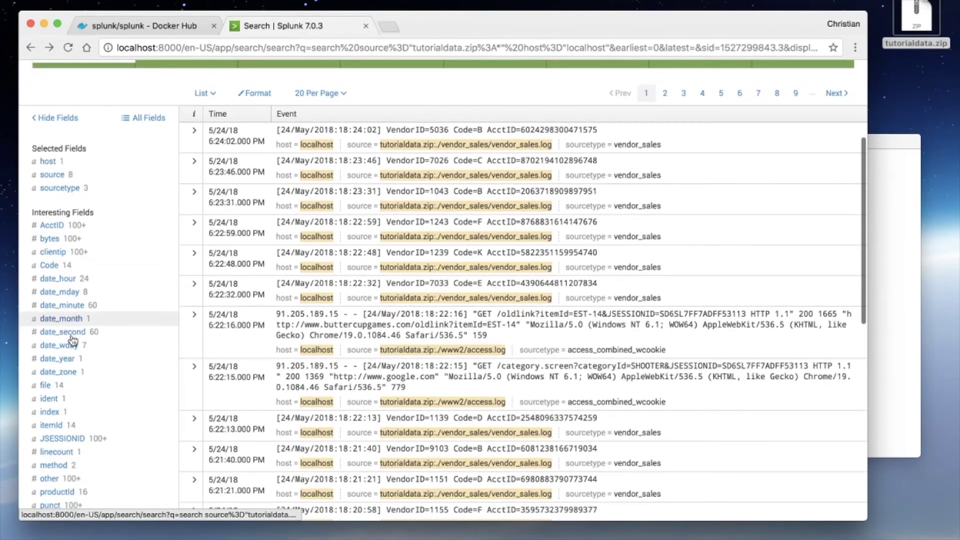
pyautogui.click(48, 265)
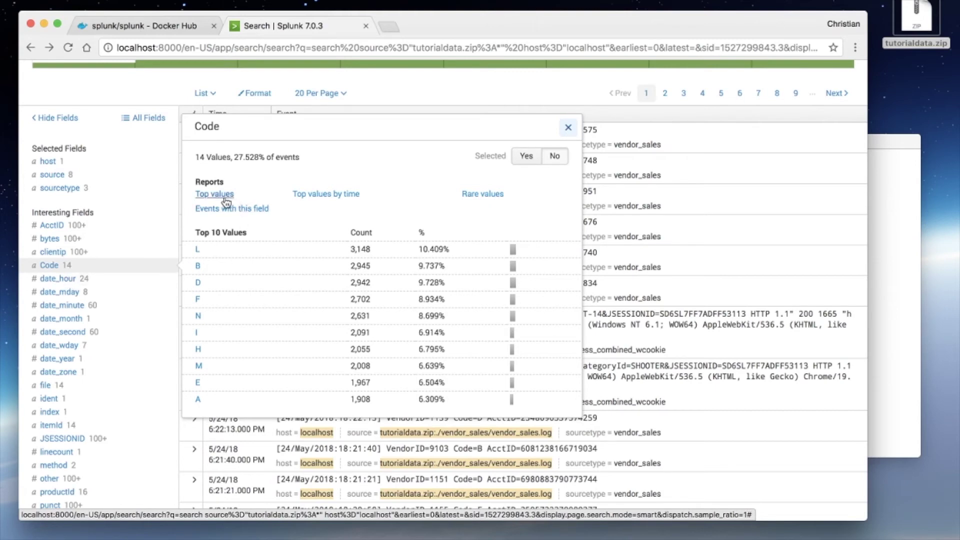
pyautogui.click(225, 198)
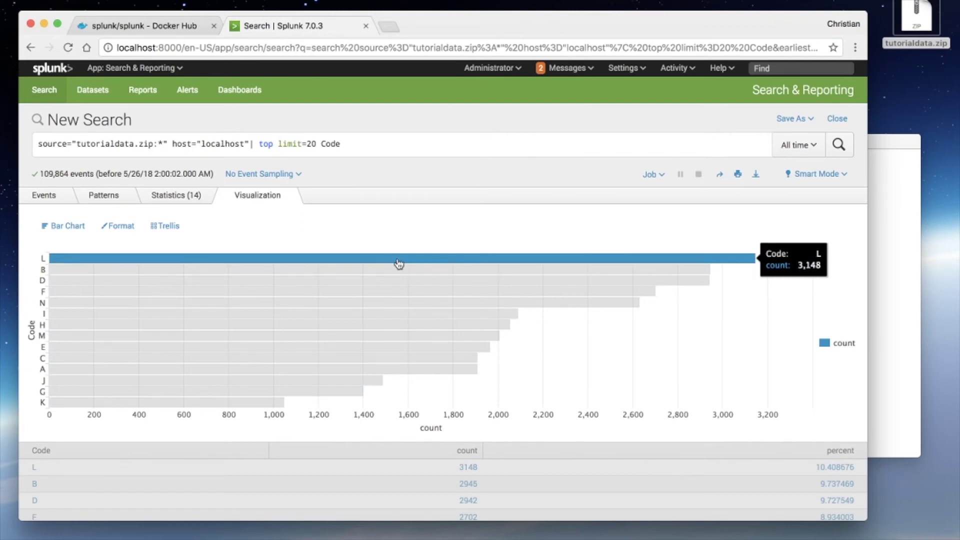
pyautogui.scroll(-2, 319, 378)
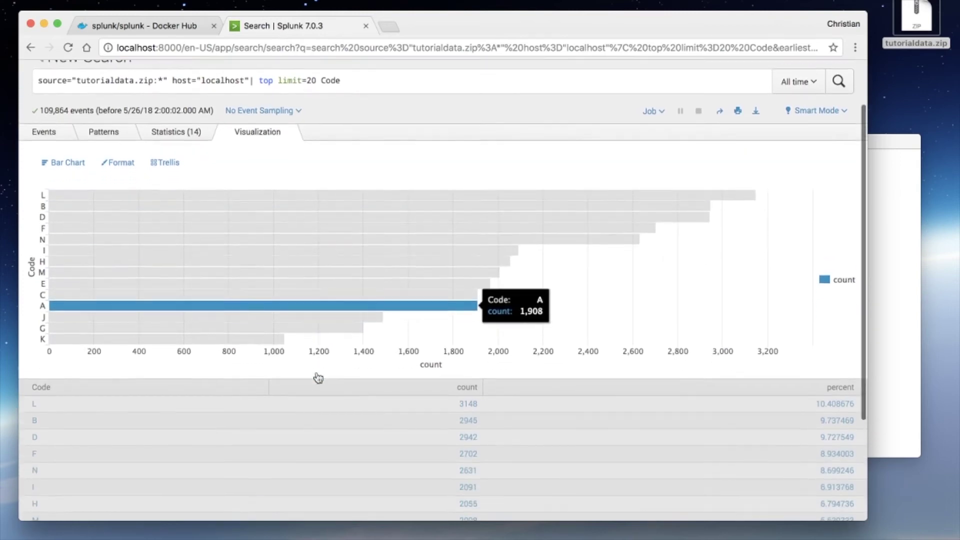
pyautogui.scroll(-4, 318, 378)
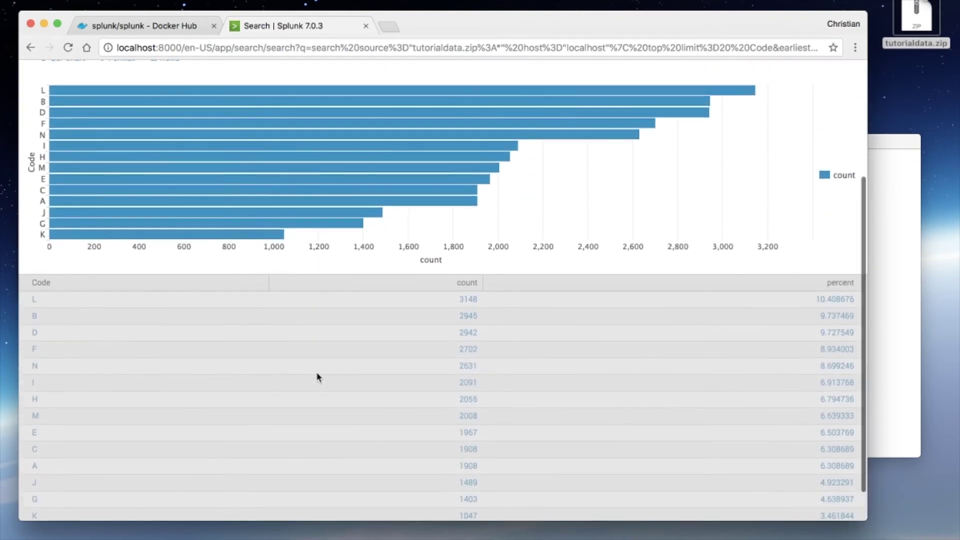
pyautogui.scroll(-2, 326, 310)
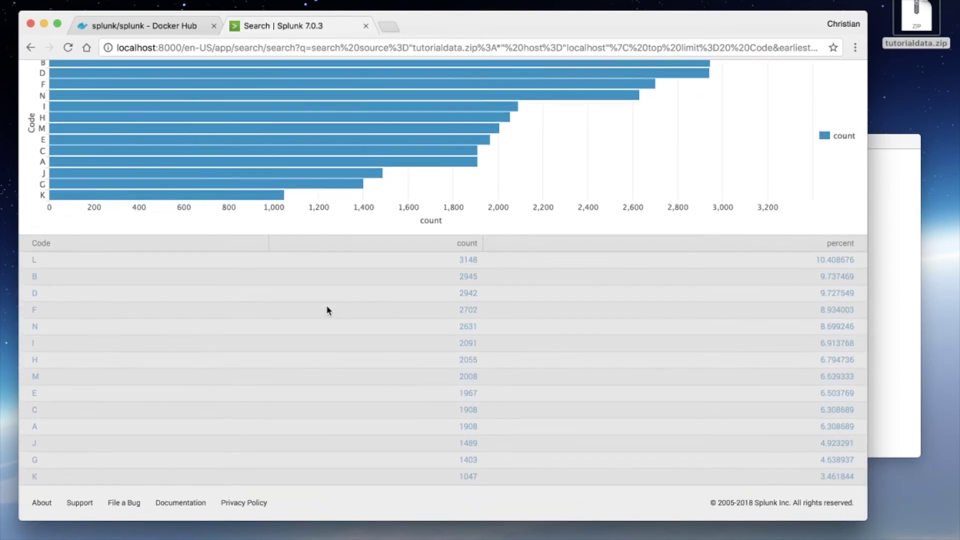
pyautogui.scroll(5, 316, 330)
pyautogui.scroll(3, 315, 330)
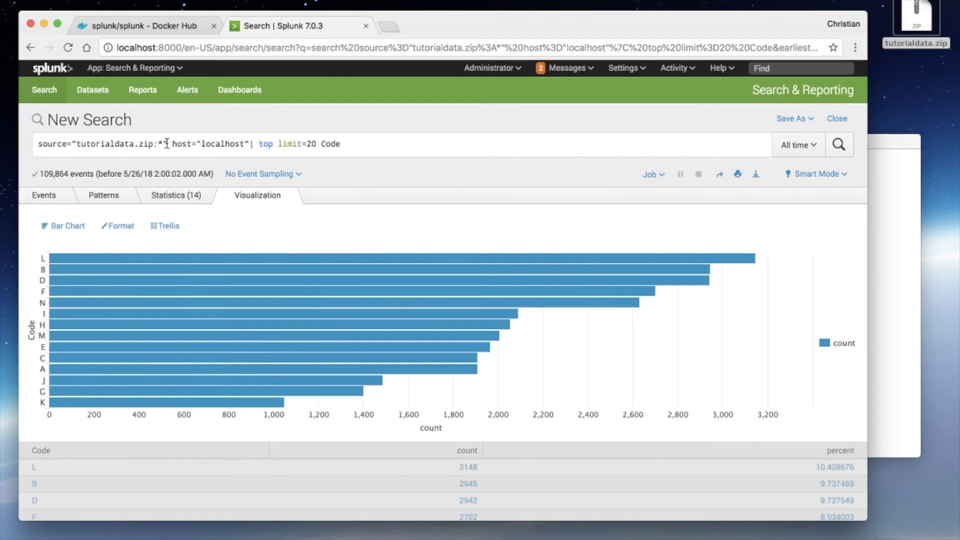
# Step: Replace the query with 'purchase' and run it over all time, returning 5,737 events
pyautogui.click(31, 48)
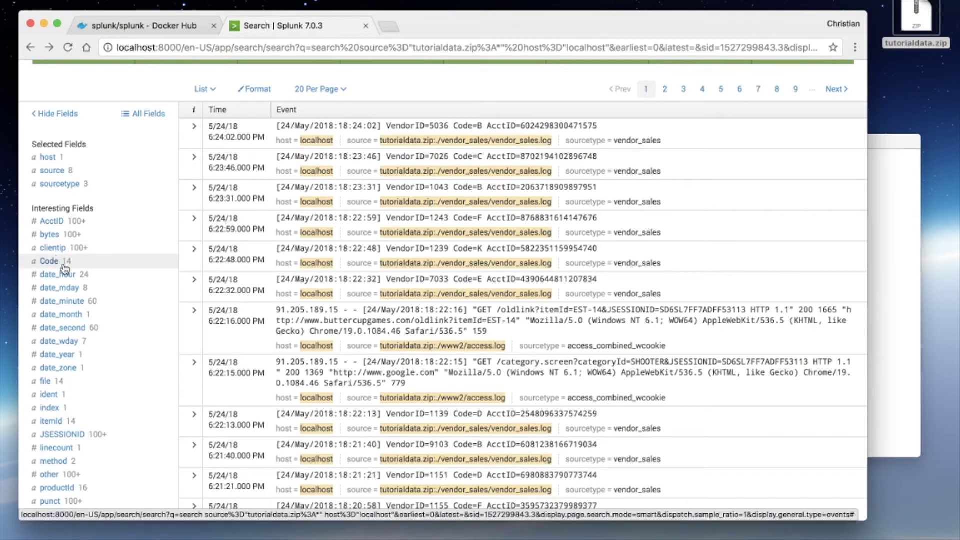
pyautogui.scroll(2, 64, 350)
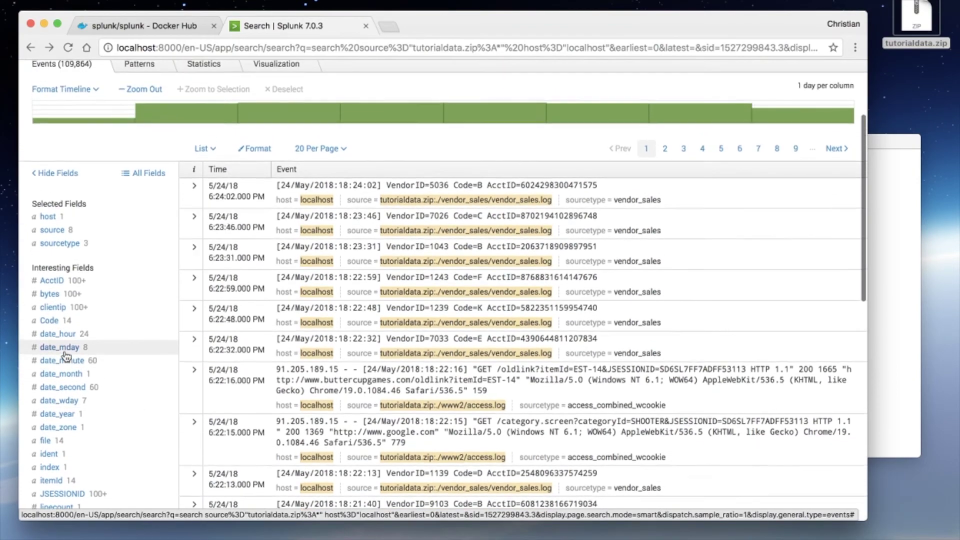
pyautogui.scroll(4, 66, 356)
pyautogui.tripleClick(236, 146)
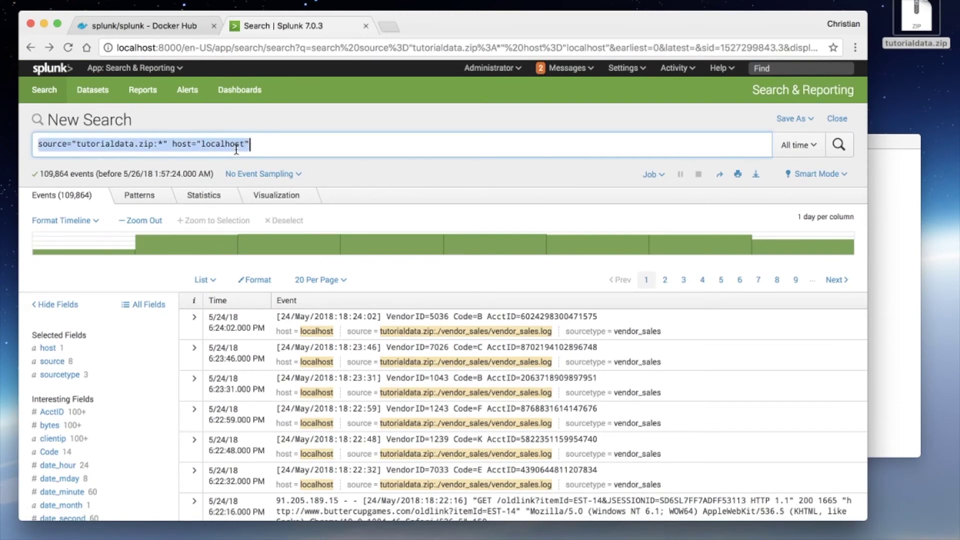
pyautogui.write('purchase')
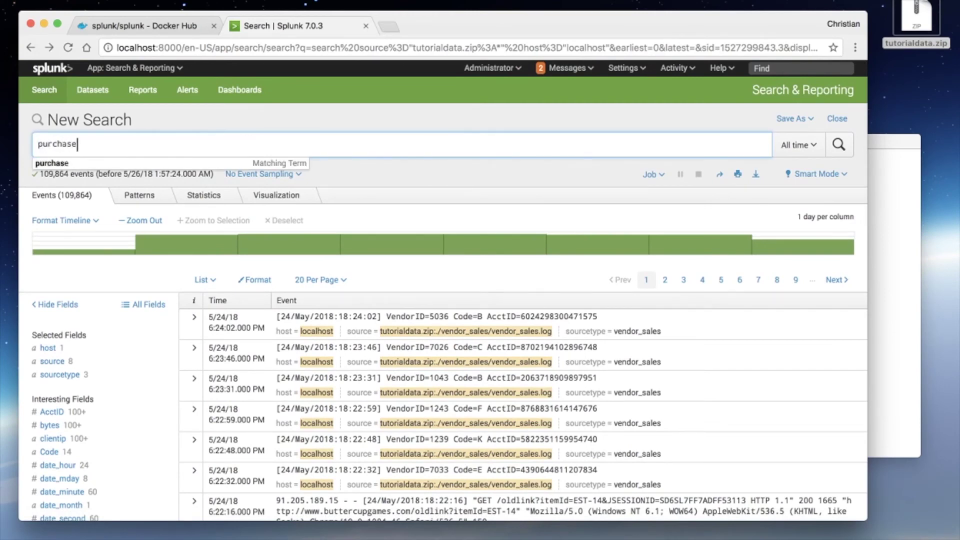
pyautogui.press('BackSpace')
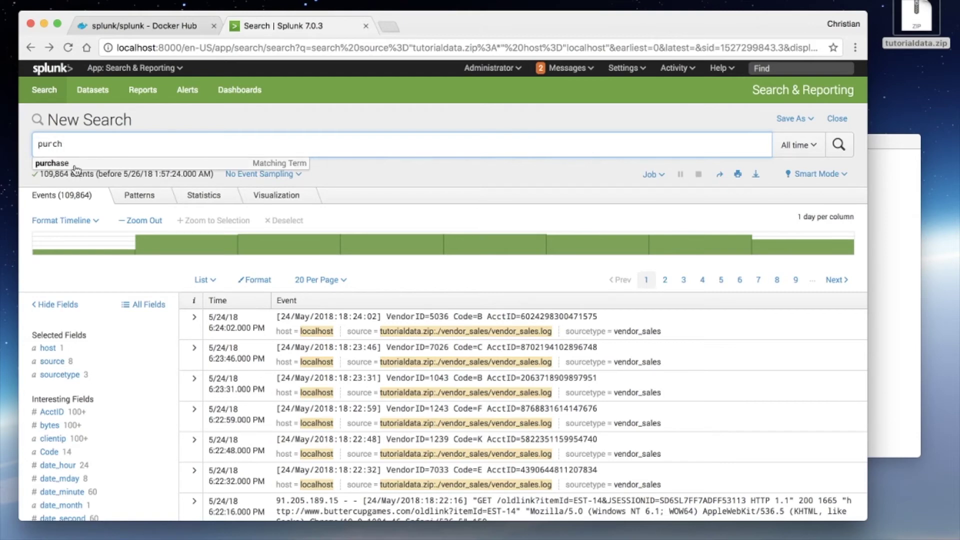
pyautogui.click(75, 166)
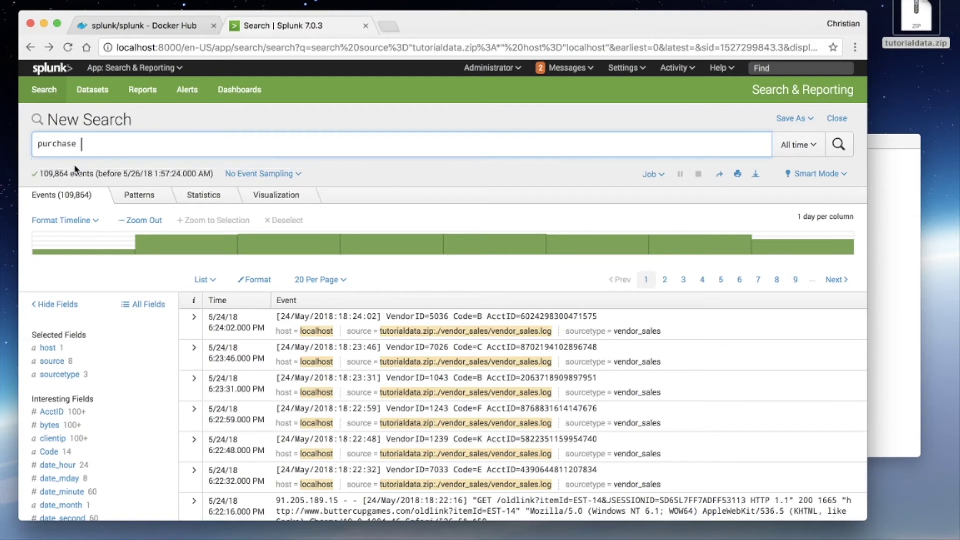
pyautogui.press('Return')
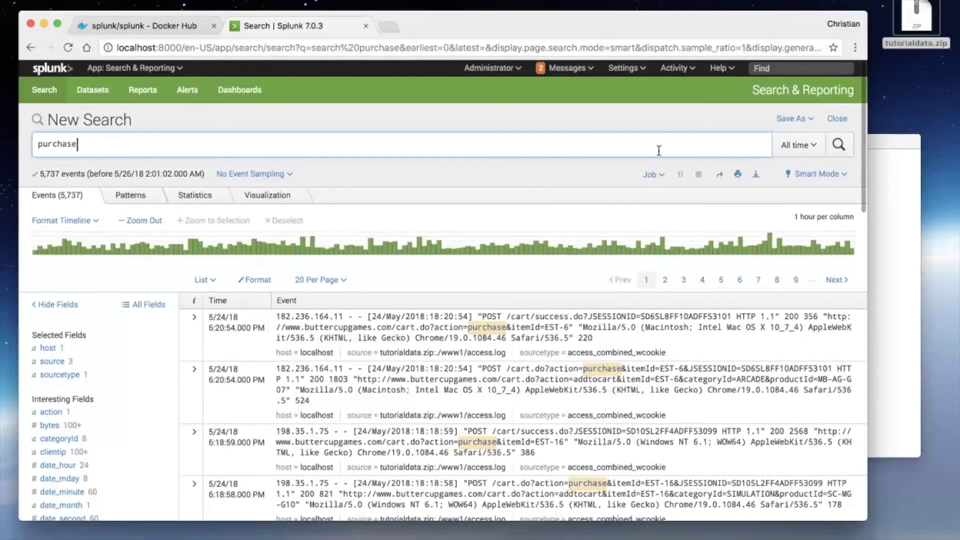
pyautogui.click(794, 129)
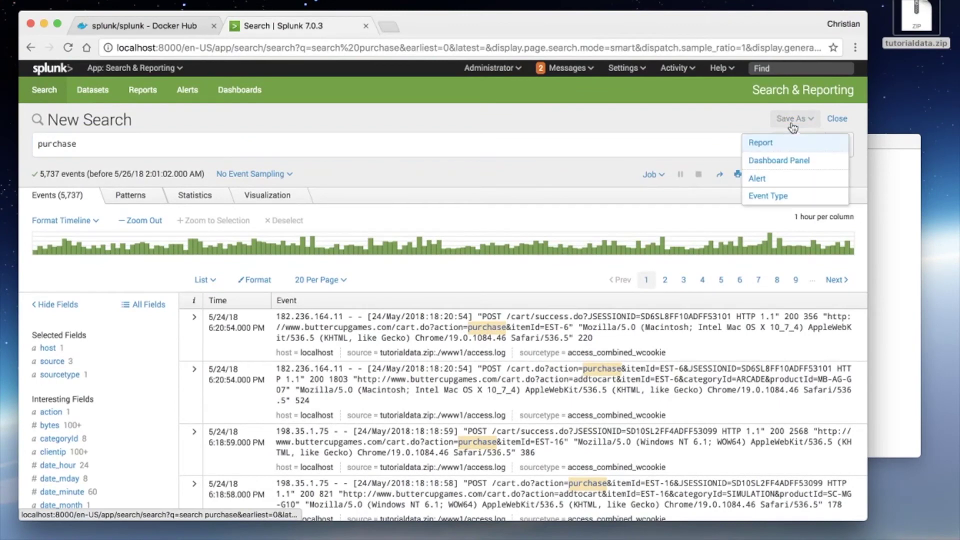
# Step: Save the purchase search as a report titled 'Purchases' and view the new report
pyautogui.click(762, 144)
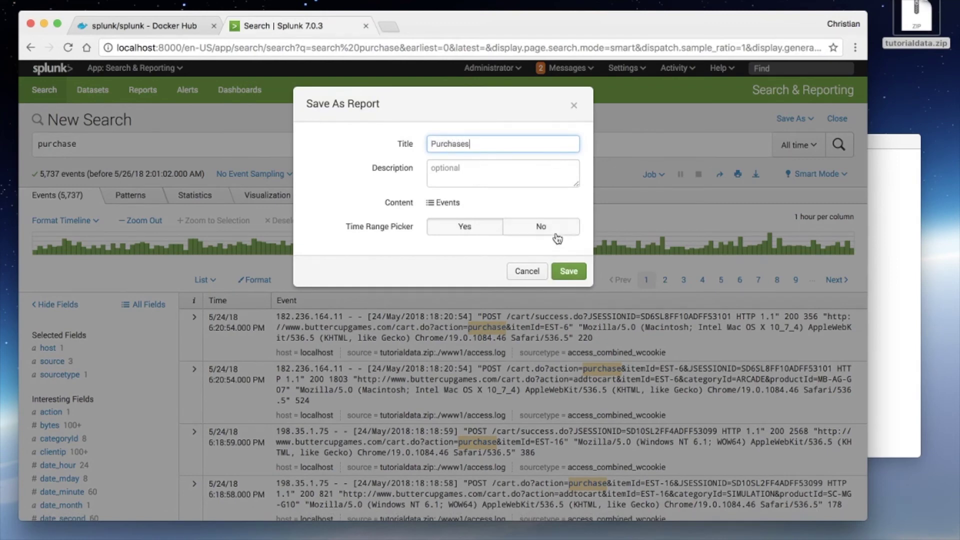
pyautogui.click(570, 270)
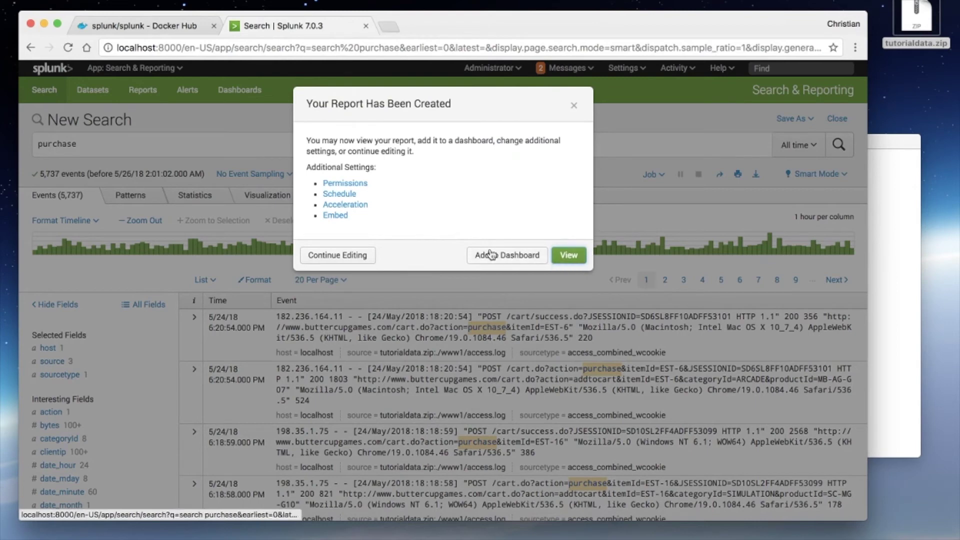
pyautogui.click(566, 255)
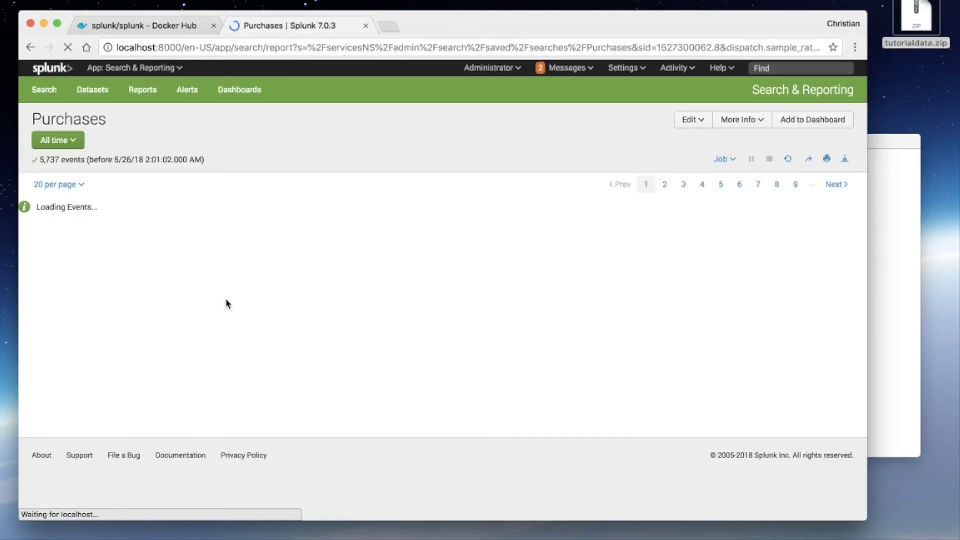
# Step: Scroll up and down through the Purchases report's 5,737 events
pyautogui.scroll(-2, 198, 272)
pyautogui.scroll(-3, 198, 272)
pyautogui.scroll(5, 205, 268)
pyautogui.scroll(-1, 210, 265)
pyautogui.scroll(1, 215, 263)
pyautogui.scroll(-5, 214, 263)
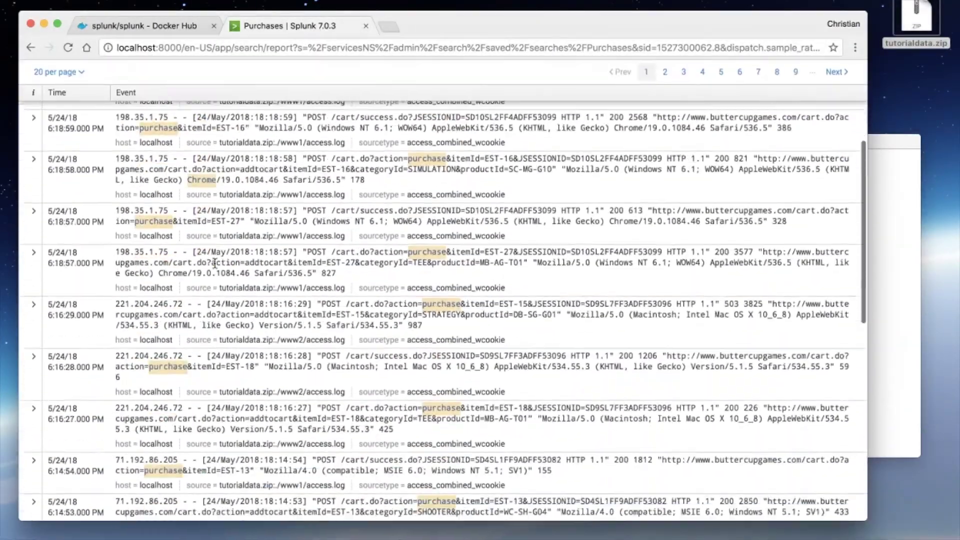
pyautogui.scroll(5, 215, 264)
pyautogui.scroll(-4, 214, 264)
pyautogui.scroll(4, 214, 264)
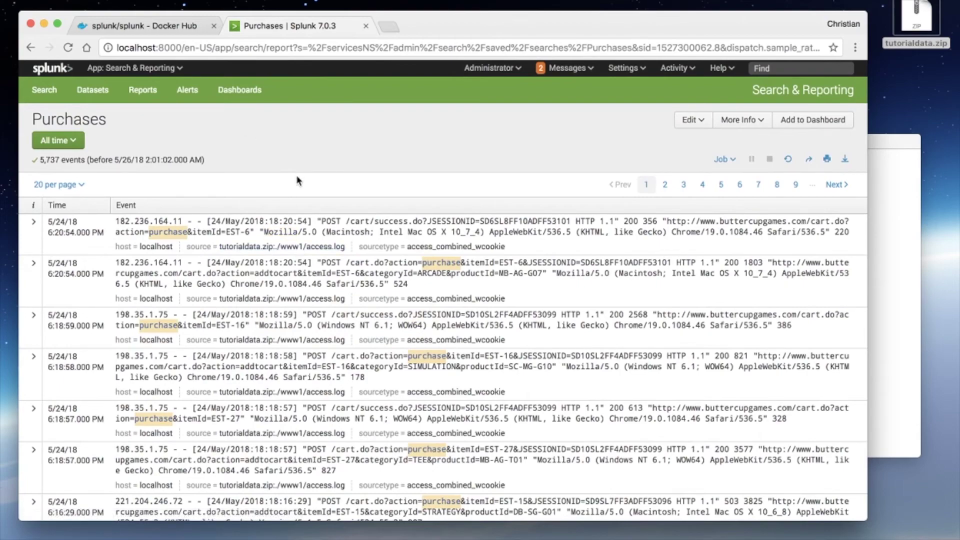
pyautogui.scroll(-5, 298, 180)
pyautogui.scroll(5, 297, 180)
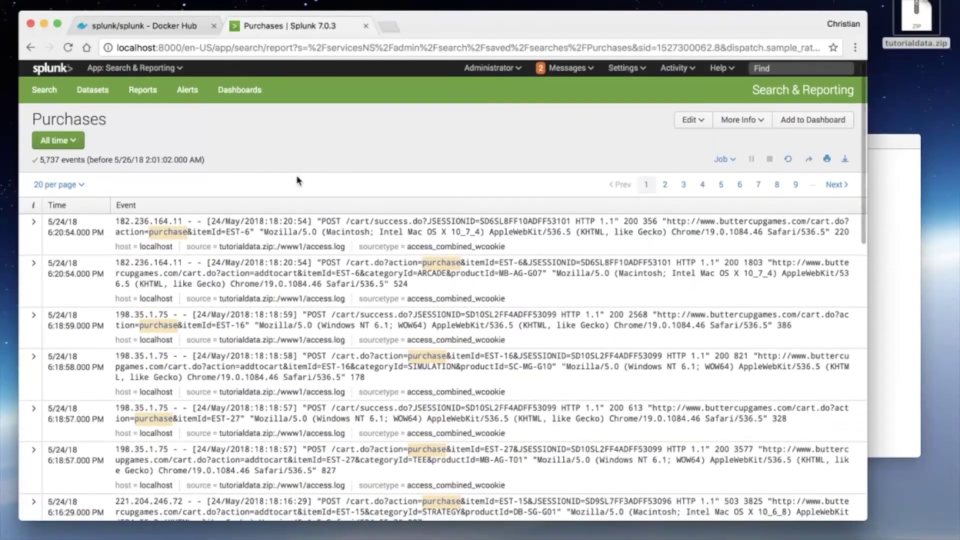
pyautogui.scroll(-5, 298, 180)
pyautogui.scroll(5, 297, 180)
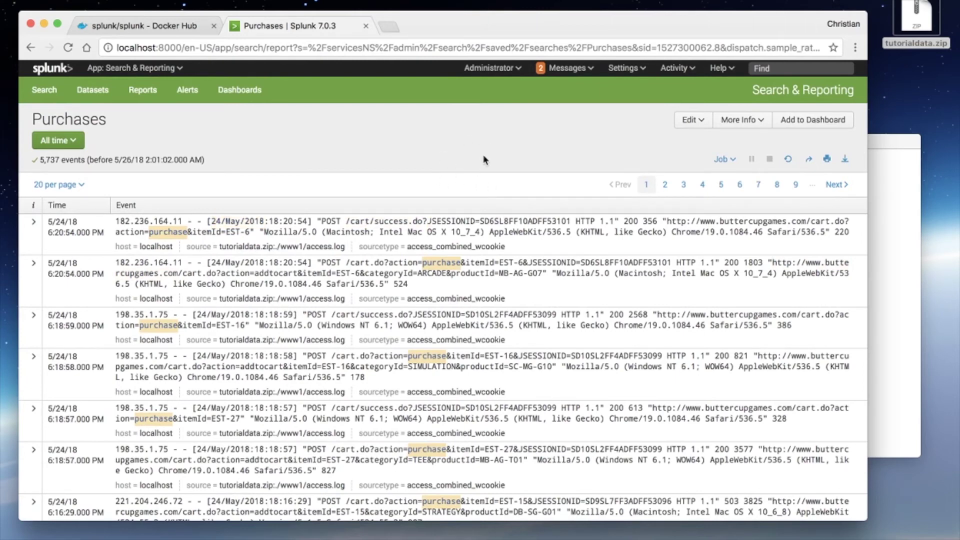
# Step: Check the report's Edit menu and All time picker, leaving the Edit menu open
pyautogui.click(684, 121)
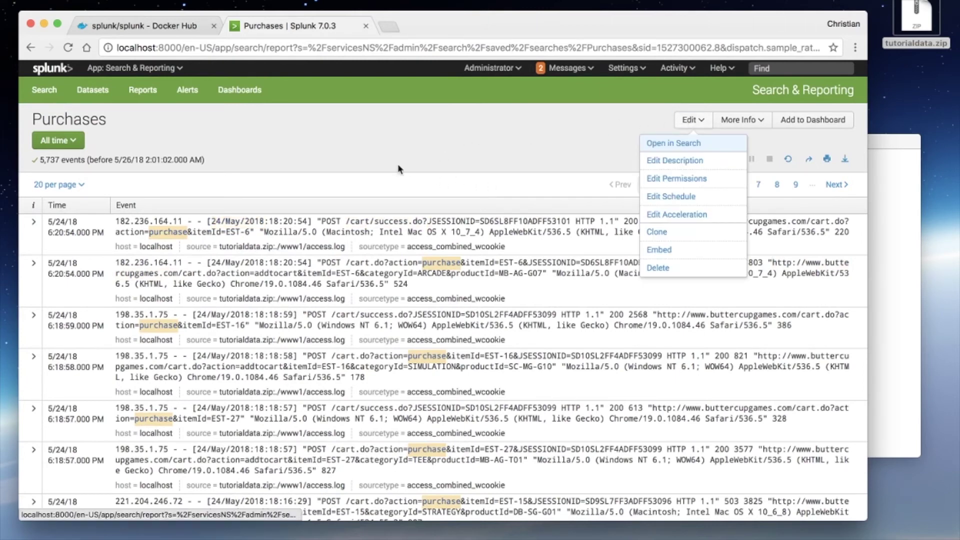
pyautogui.click(287, 163)
pyautogui.click(65, 140)
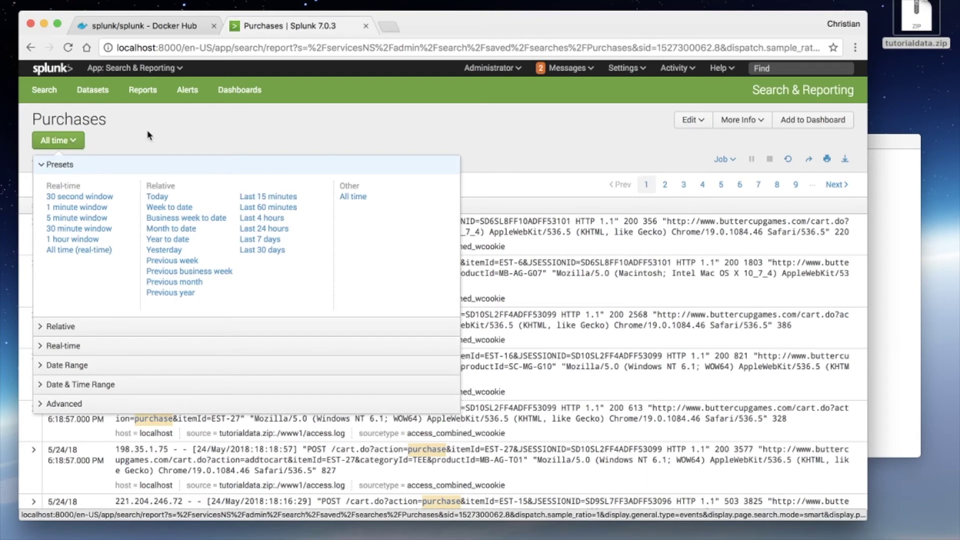
pyautogui.click(150, 132)
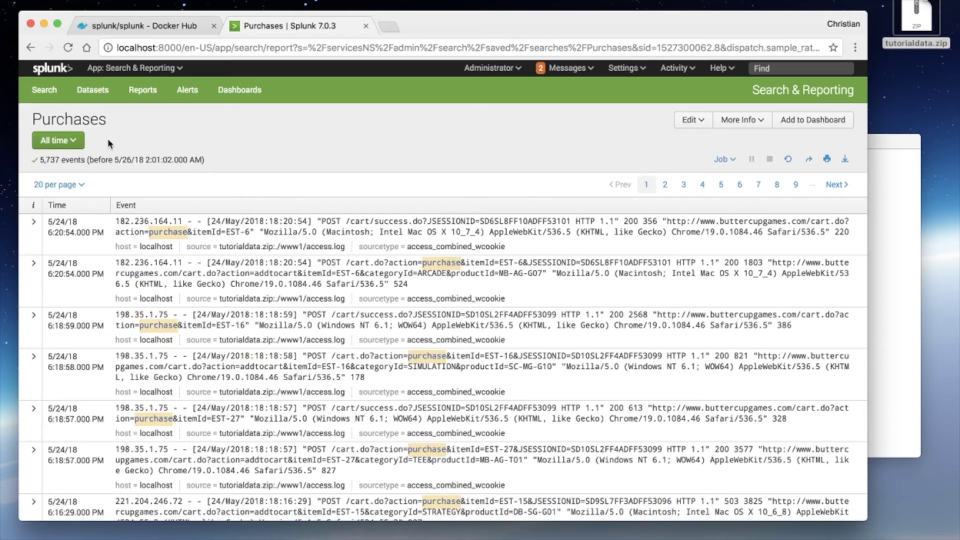
pyautogui.click(691, 120)
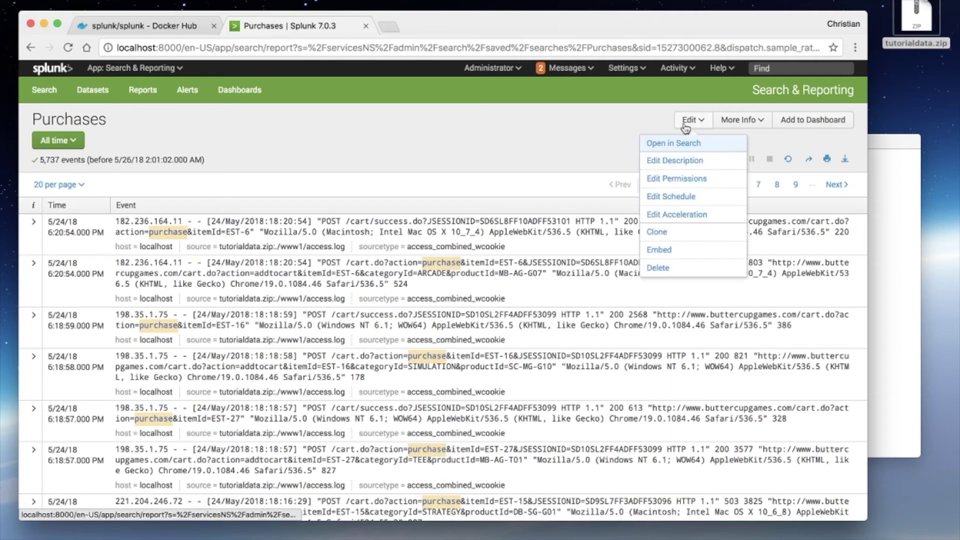
# Step: Open the Purchases report in Search and set its time range to Last 7 days
pyautogui.click(667, 145)
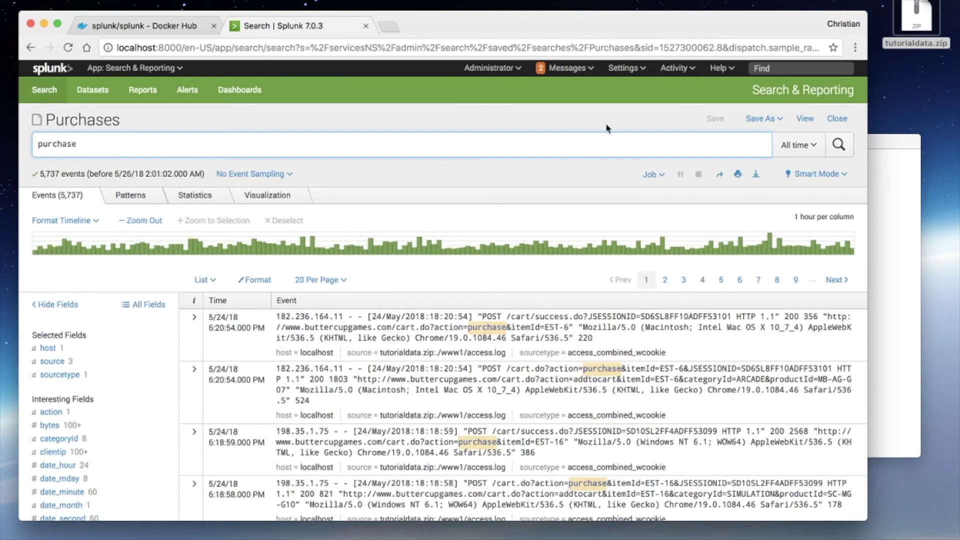
pyautogui.click(780, 147)
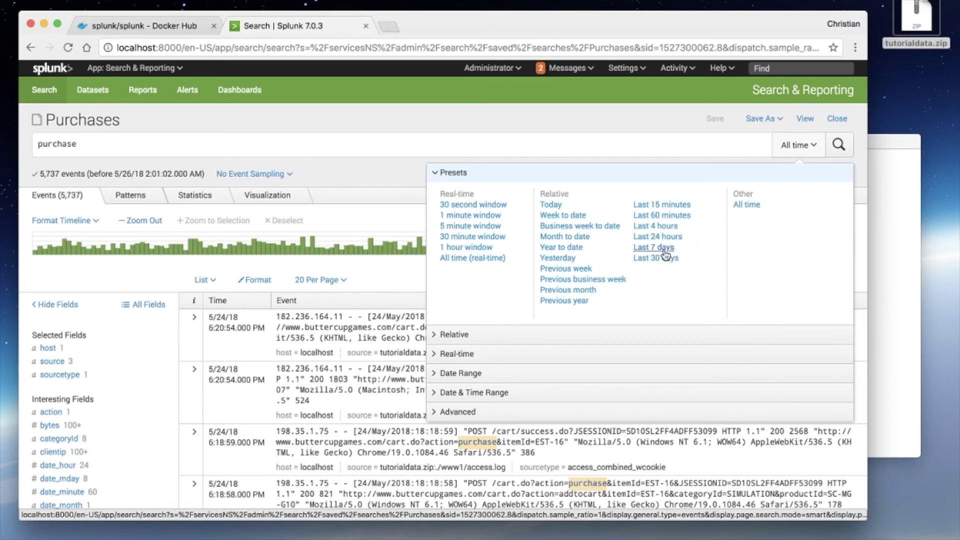
pyautogui.click(664, 249)
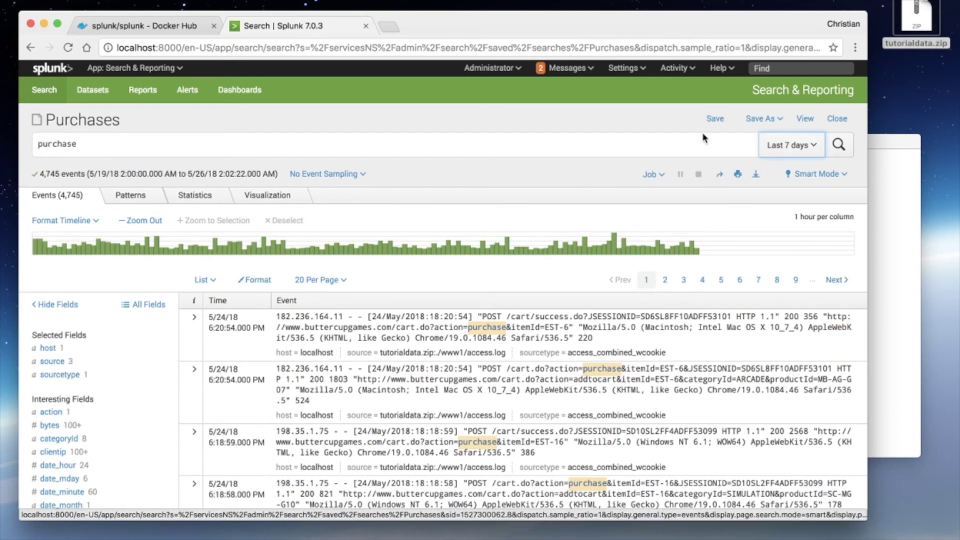
# Step: Save the changed search back into the Purchases report and view it
pyautogui.click(712, 120)
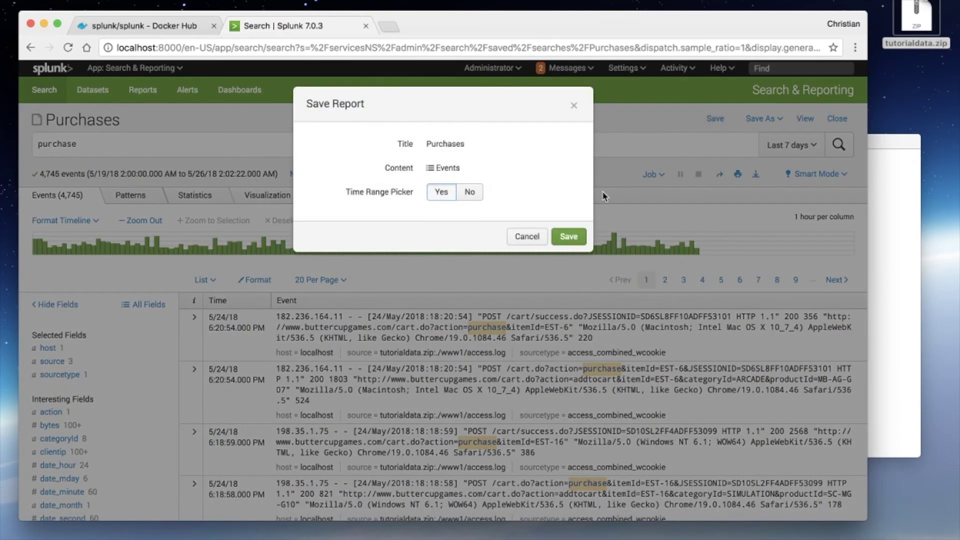
pyautogui.click(568, 236)
pyautogui.click(569, 255)
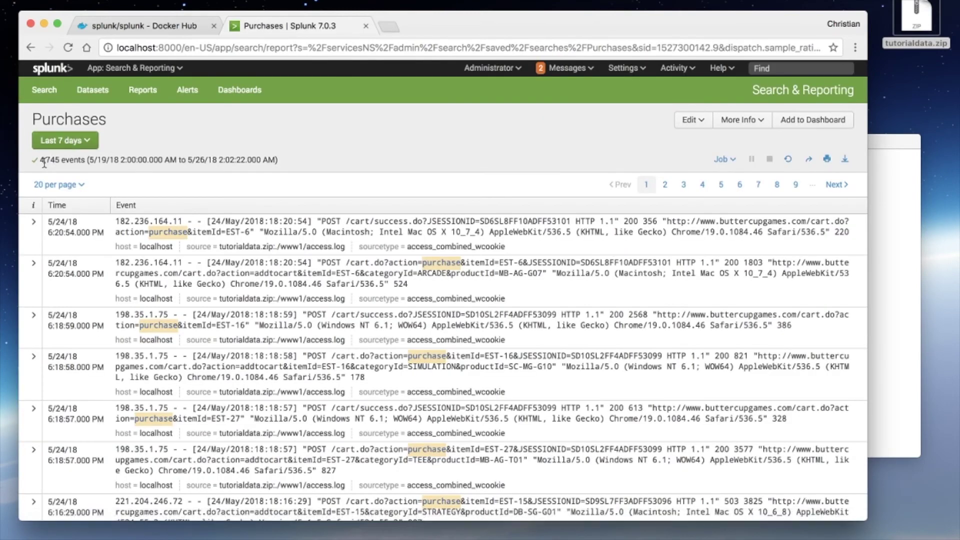
# Step: Browse the time picker's Relative, Real-time and Date Range options
pyautogui.click(77, 145)
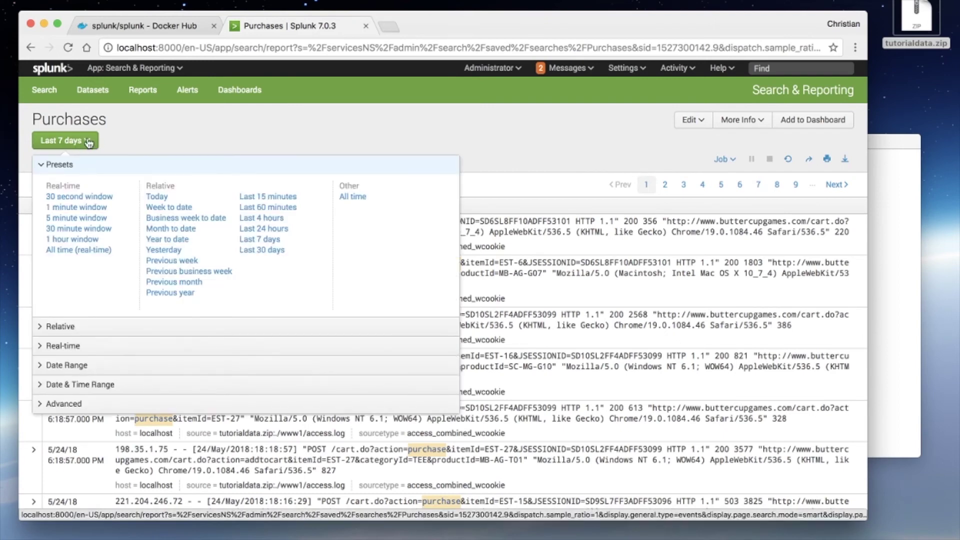
pyautogui.click(87, 142)
pyautogui.click(82, 146)
pyautogui.scroll(-1, 107, 306)
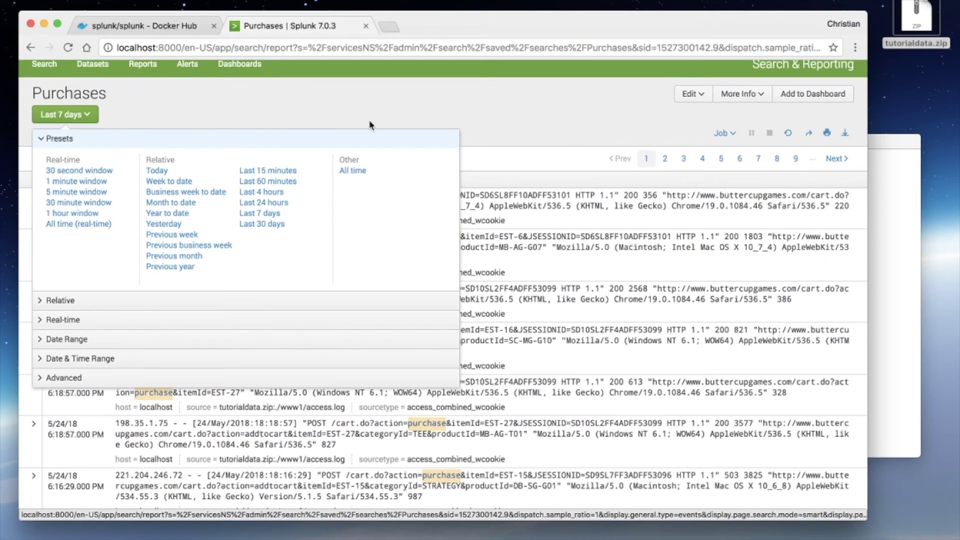
pyautogui.click(72, 299)
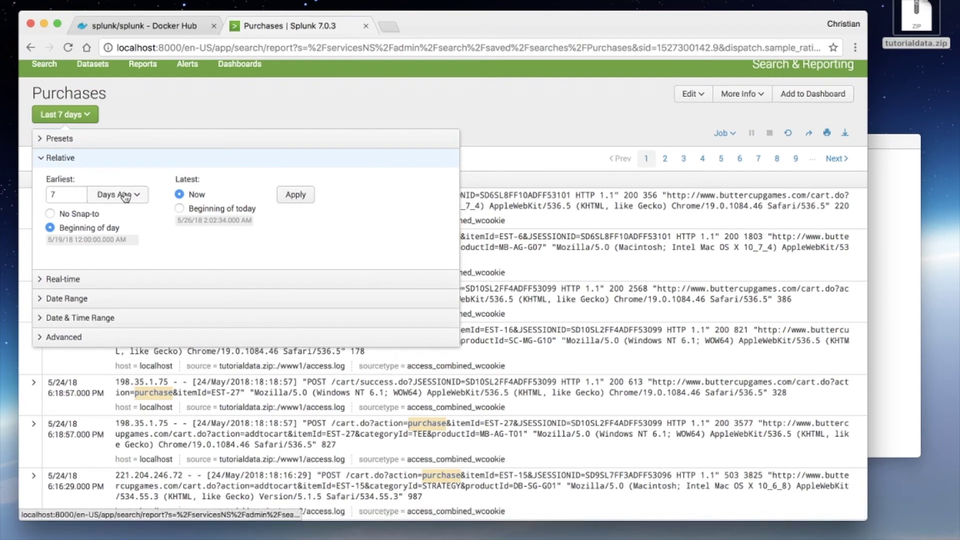
pyautogui.click(77, 278)
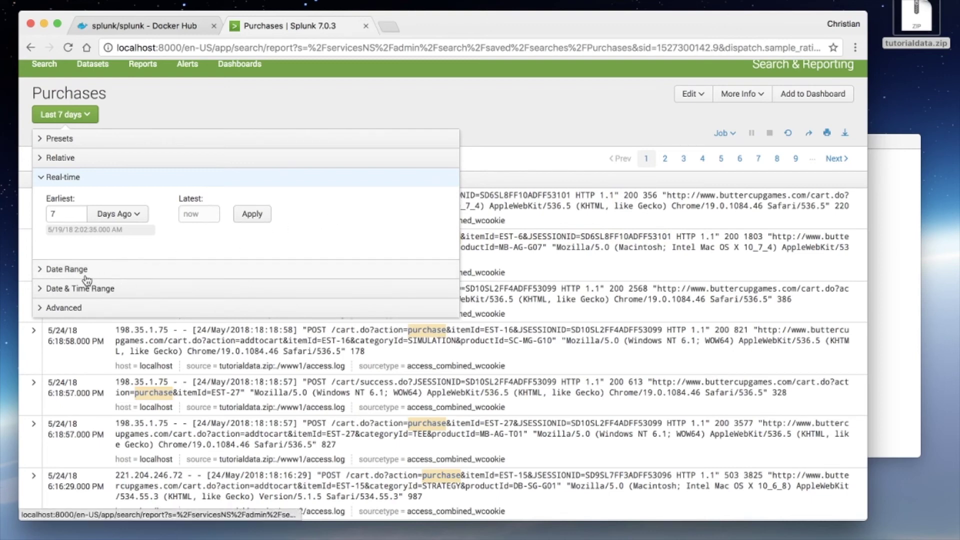
pyautogui.click(67, 269)
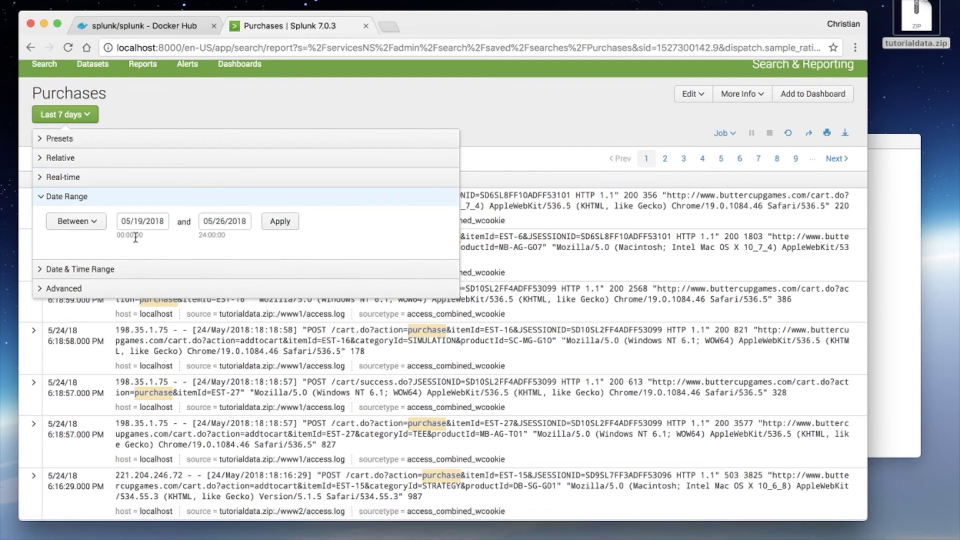
# Step: Apply a date range starting 05/17/2018 through May 26 to the report
pyautogui.click(94, 222)
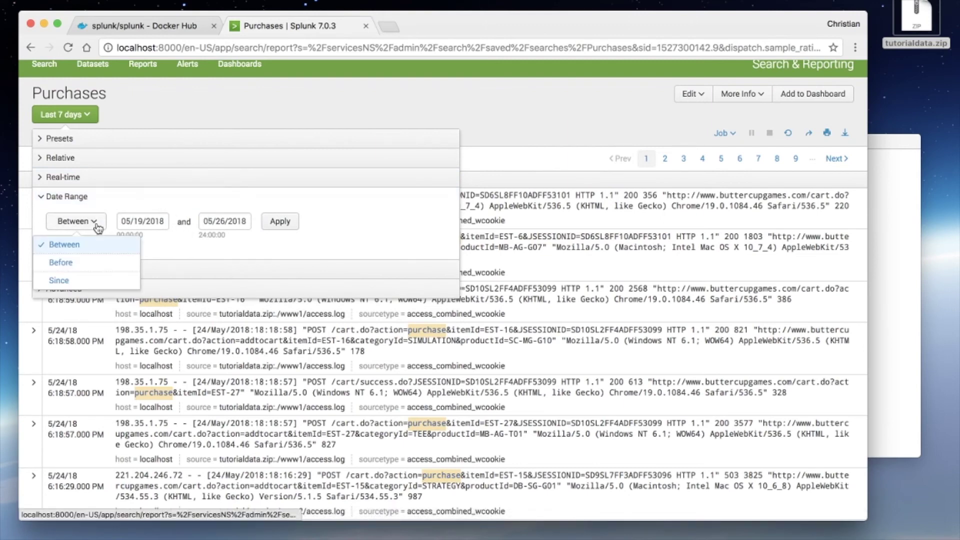
pyautogui.click(159, 223)
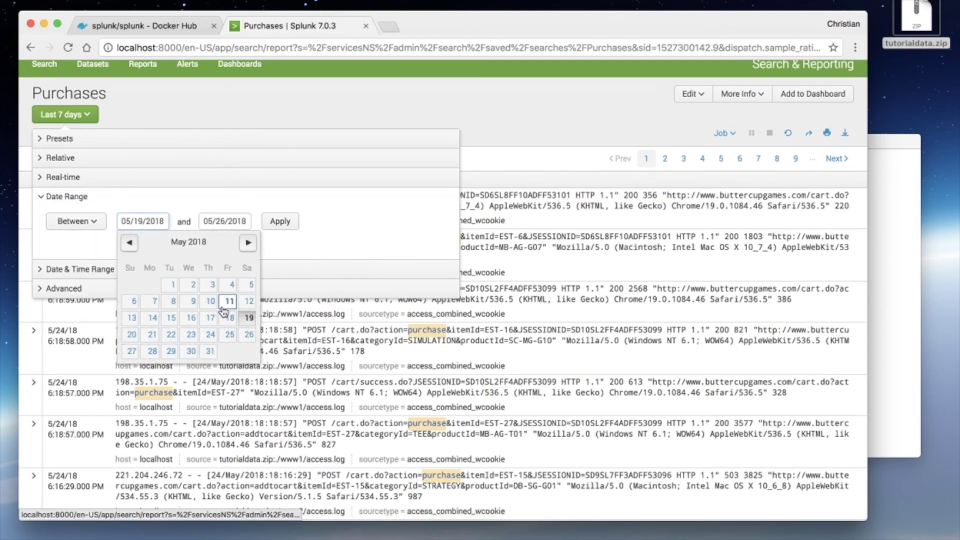
pyautogui.click(214, 320)
pyautogui.click(281, 221)
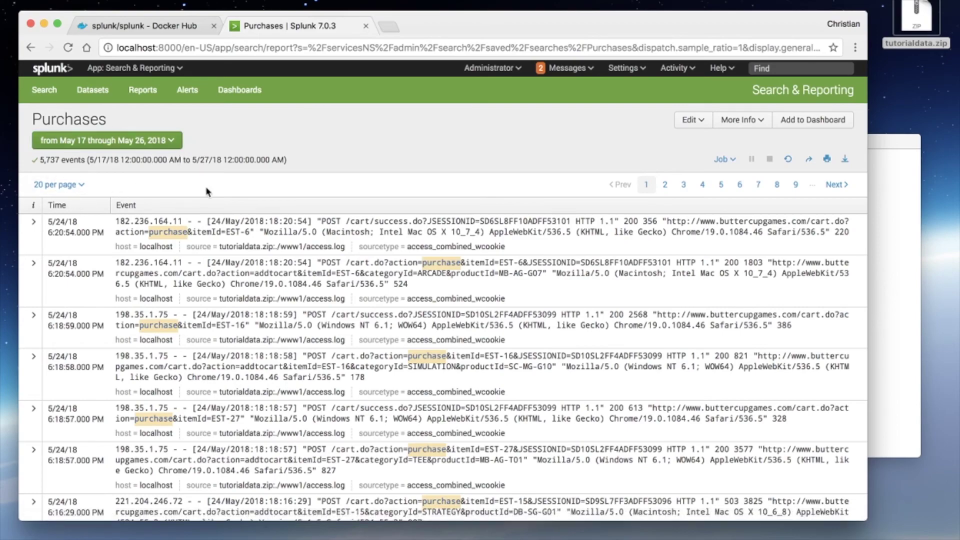
pyautogui.scroll(-5, 315, 220)
pyautogui.scroll(5, 270, 200)
# Step: On a fresh Search page, review the Data Summary's hosts, sources and sourcetypes, then close it
pyautogui.click(44, 90)
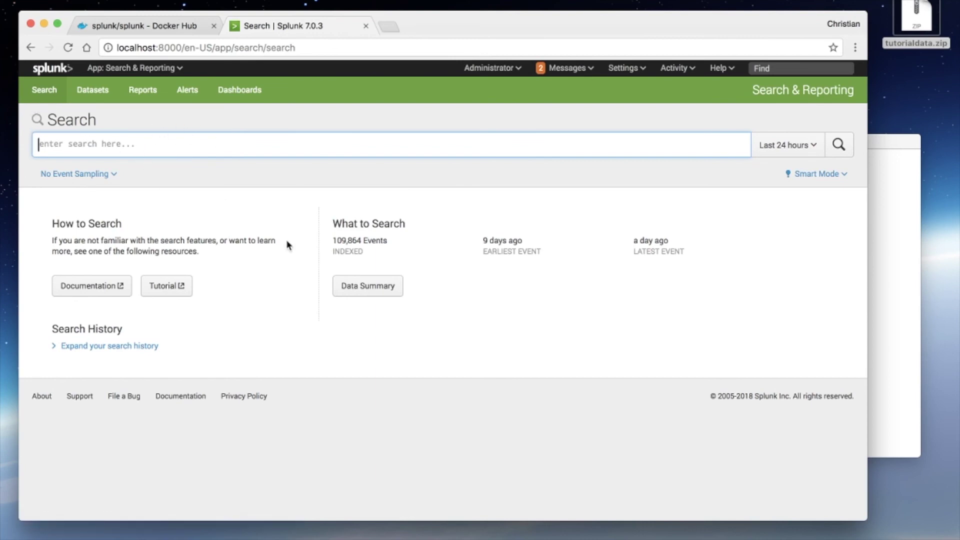
pyautogui.click(457, 262)
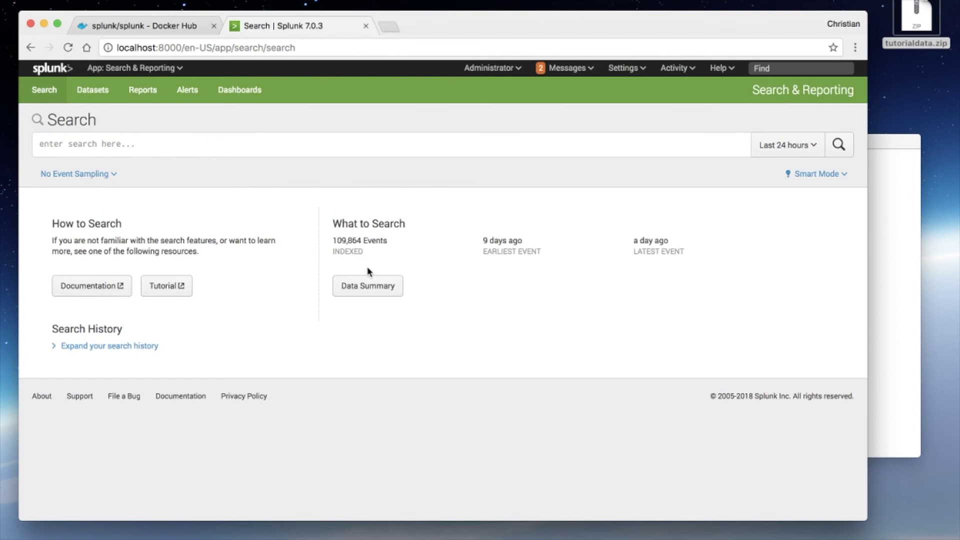
pyautogui.click(380, 295)
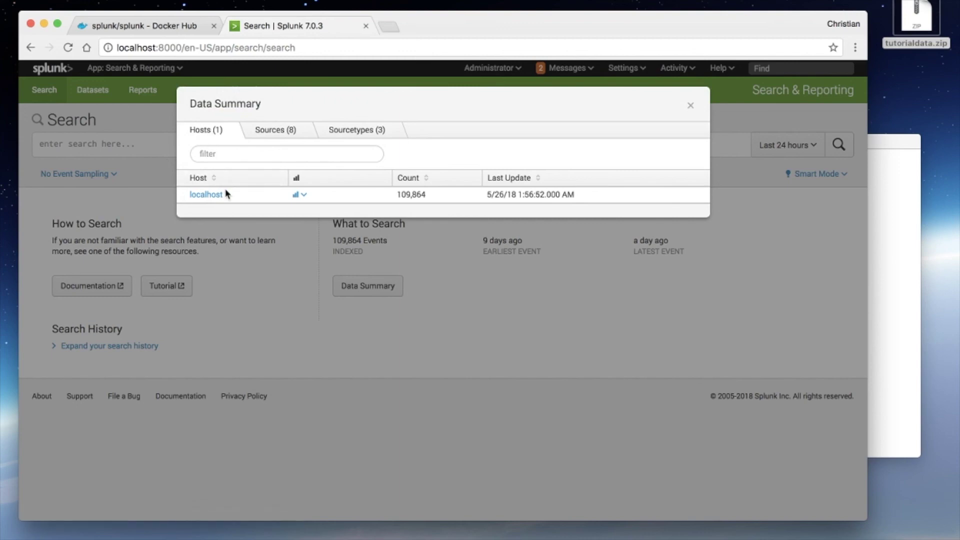
pyautogui.click(270, 131)
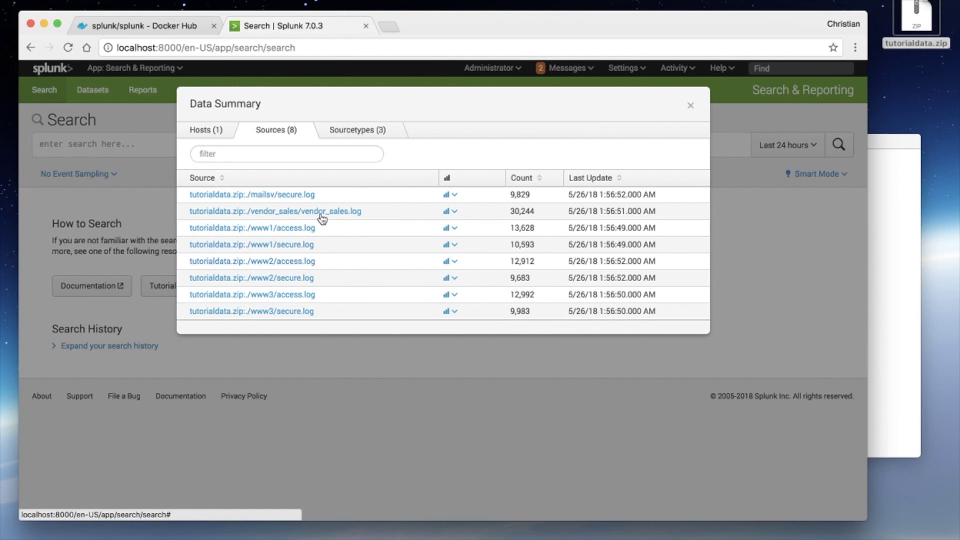
pyautogui.click(339, 137)
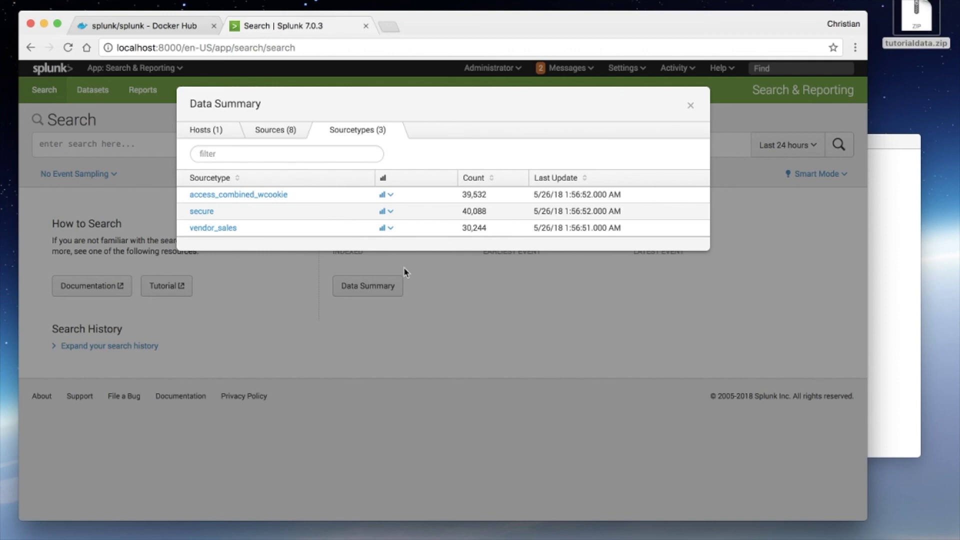
pyautogui.click(455, 300)
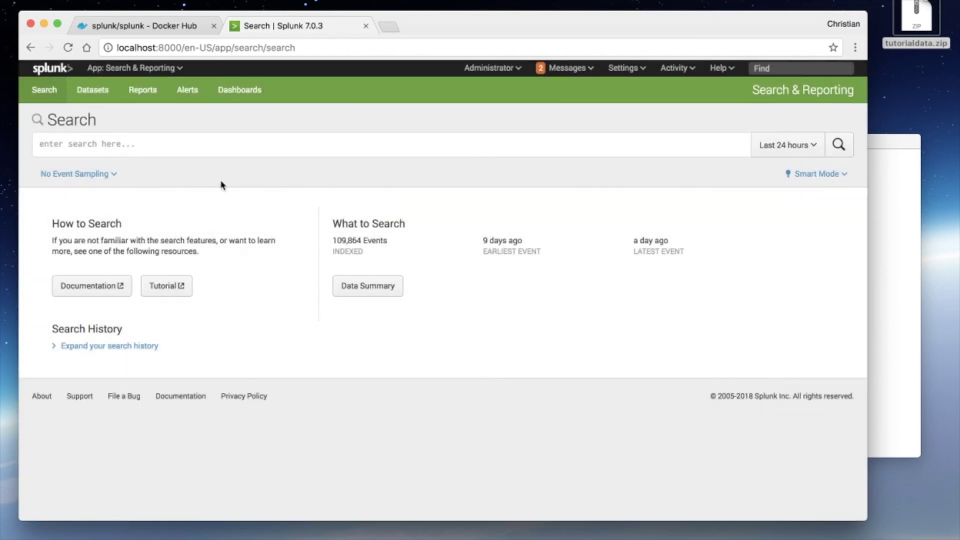
# Step: Search for categoryid=accessories, picking it from the 'cate' autocomplete
pyautogui.click(309, 151)
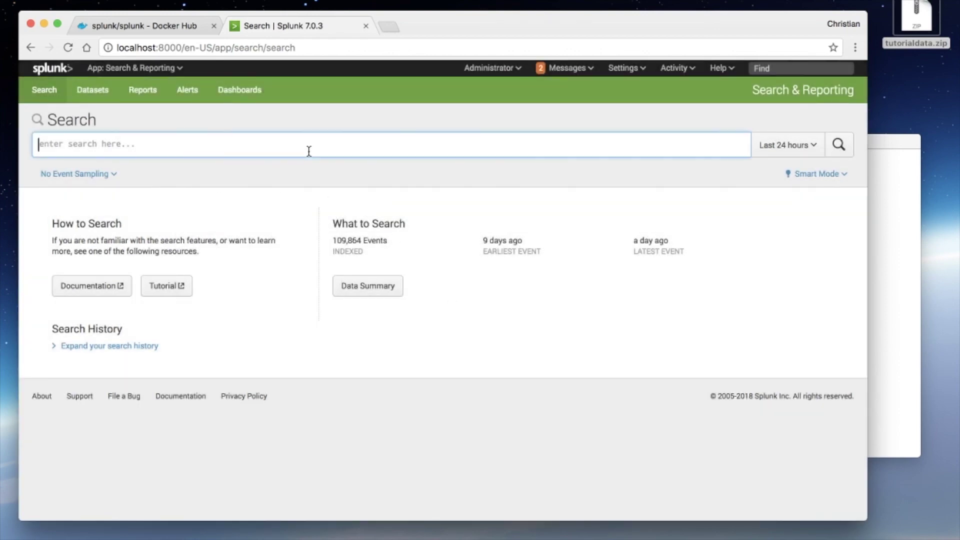
pyautogui.write('1')
pyautogui.press('BackSpace')
pyautogui.write('ca')
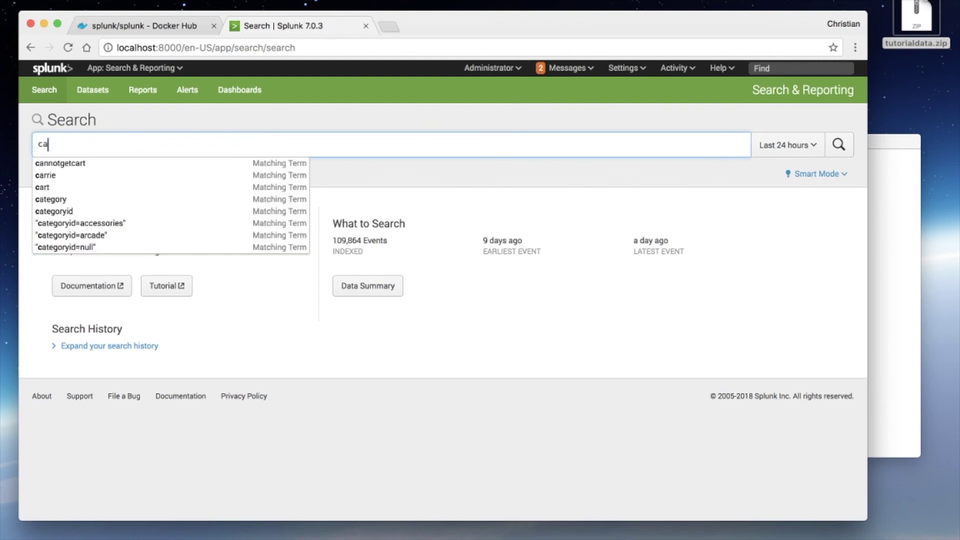
pyautogui.write('te')
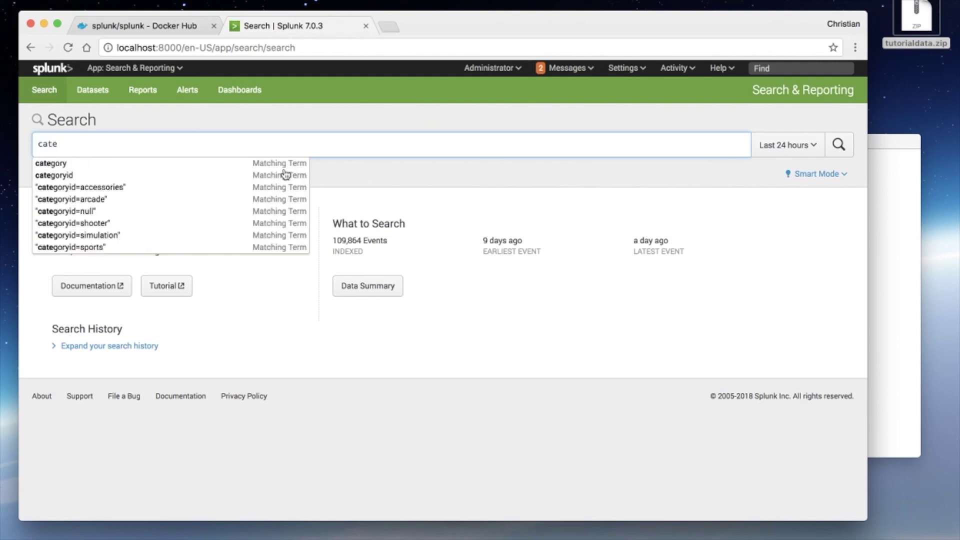
pyautogui.click(104, 189)
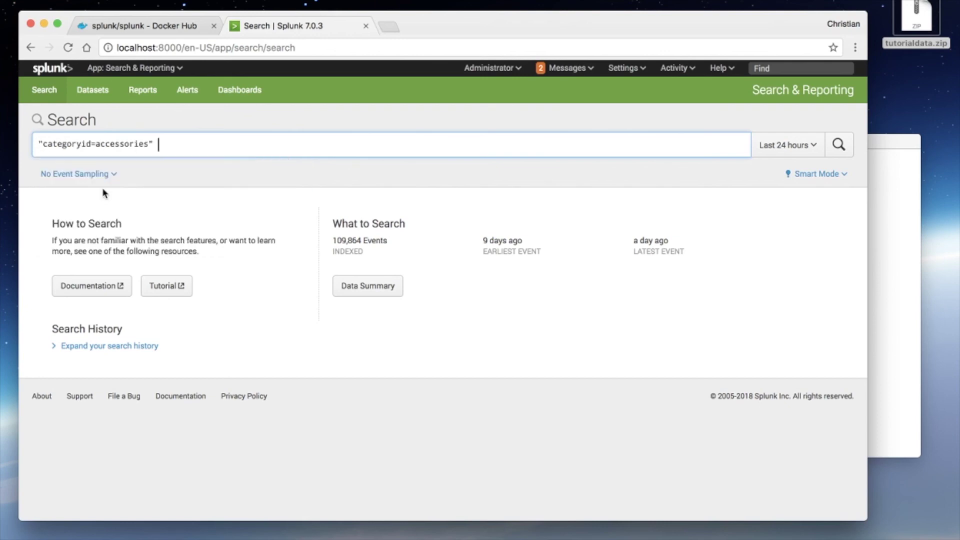
pyautogui.click(840, 145)
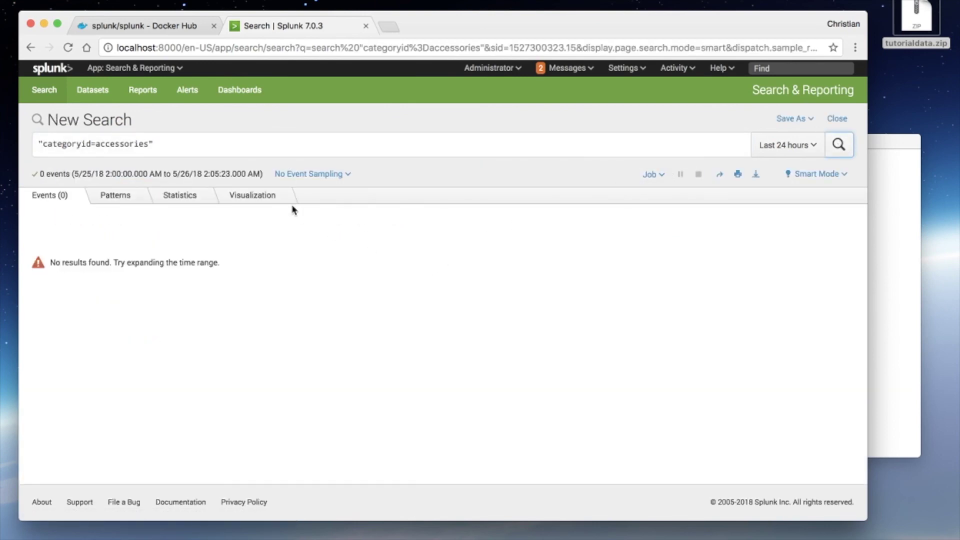
# Step: Widen the categoryid=accessories search to All time, showing 2,143 events
pyautogui.click(788, 146)
pyautogui.click(748, 205)
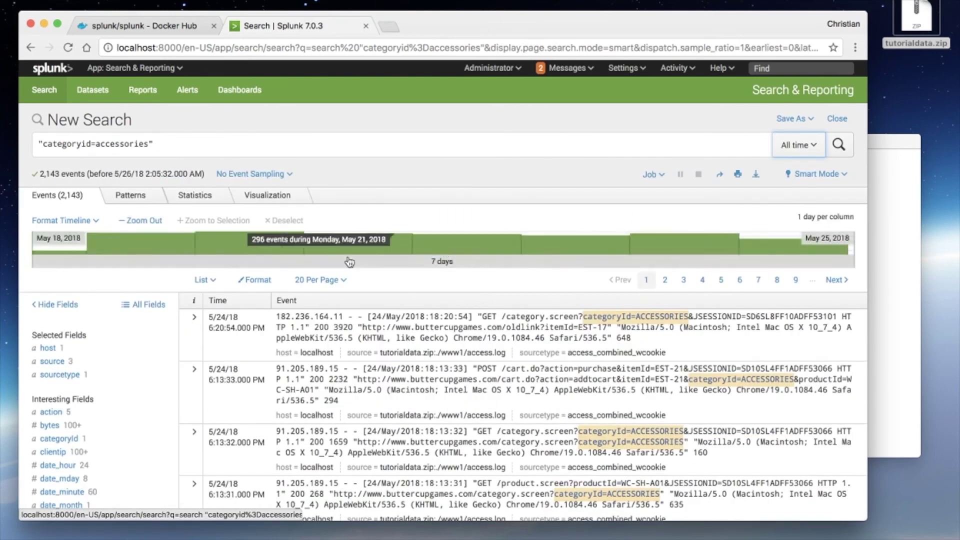
pyautogui.scroll(-3, 178, 373)
pyautogui.scroll(-2, 179, 373)
pyautogui.scroll(6, 181, 372)
# Step: Review the search query and its results, then go to the Alerts page
pyautogui.click(190, 150)
pyautogui.click(350, 185)
pyautogui.scroll(-2, 328, 290)
pyautogui.scroll(-8, 315, 306)
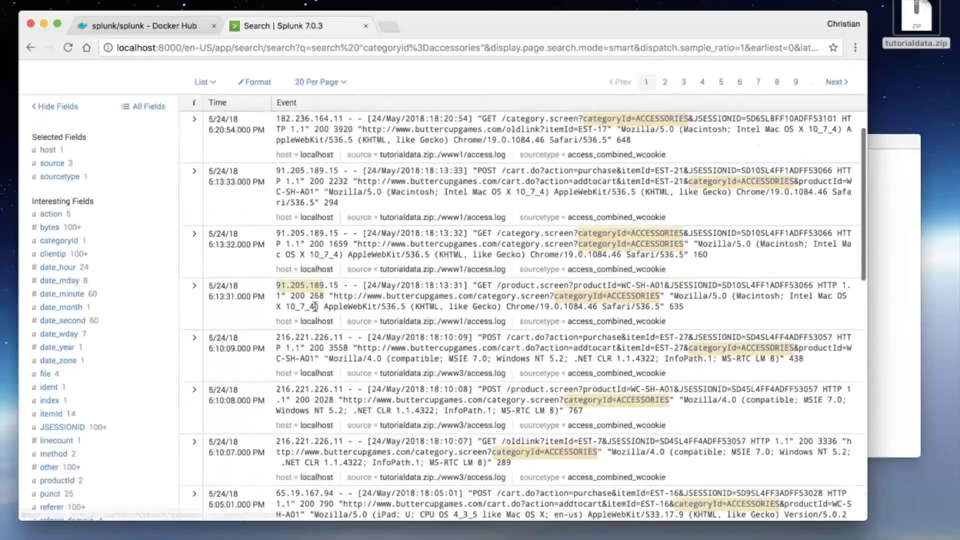
pyautogui.scroll(10, 316, 309)
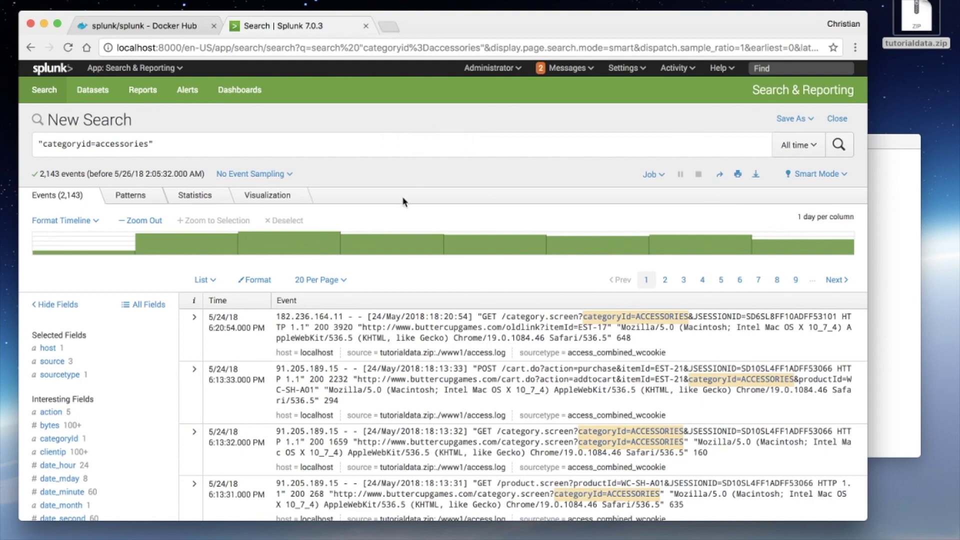
pyautogui.click(433, 140)
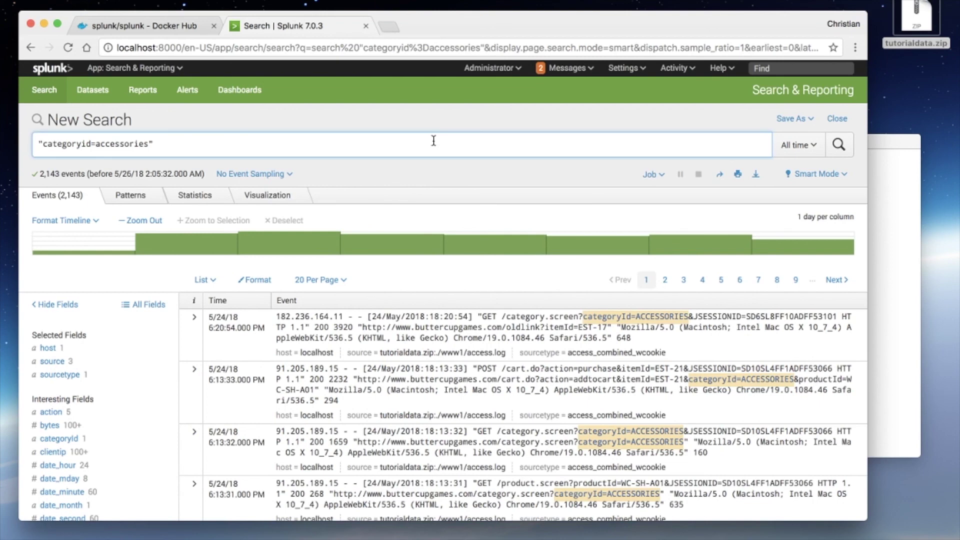
pyautogui.click(316, 113)
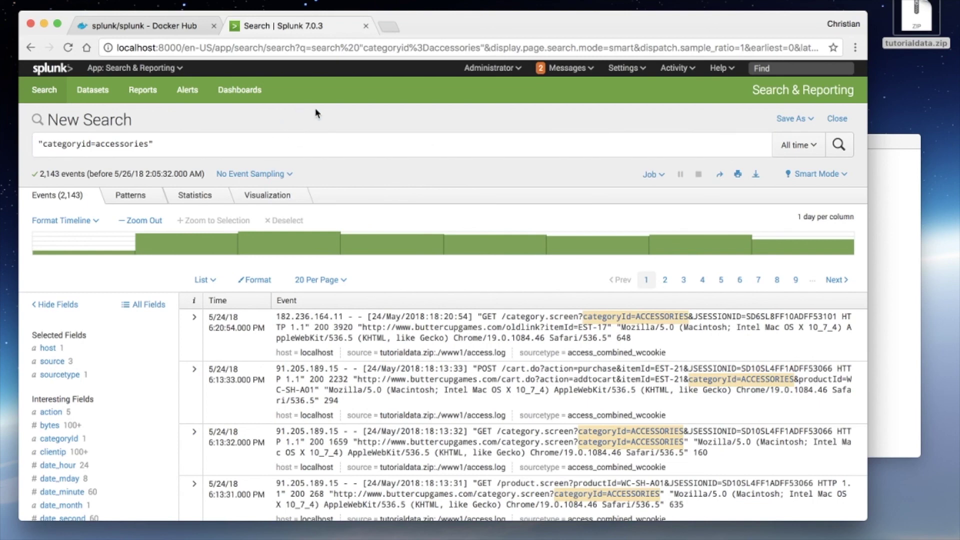
pyautogui.click(197, 100)
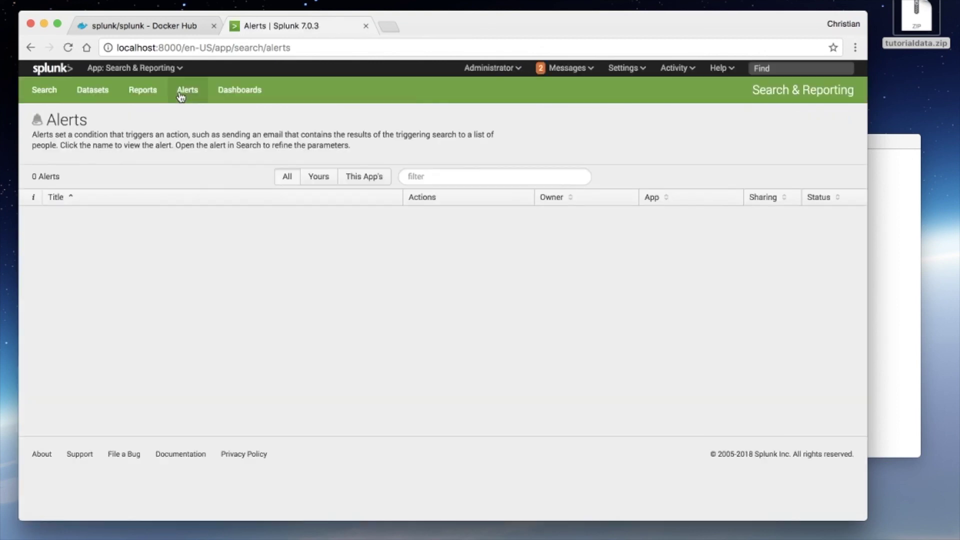
# Step: Visit the Reports page, then the Dashboards page, skipping its welcome tour
pyautogui.click(156, 97)
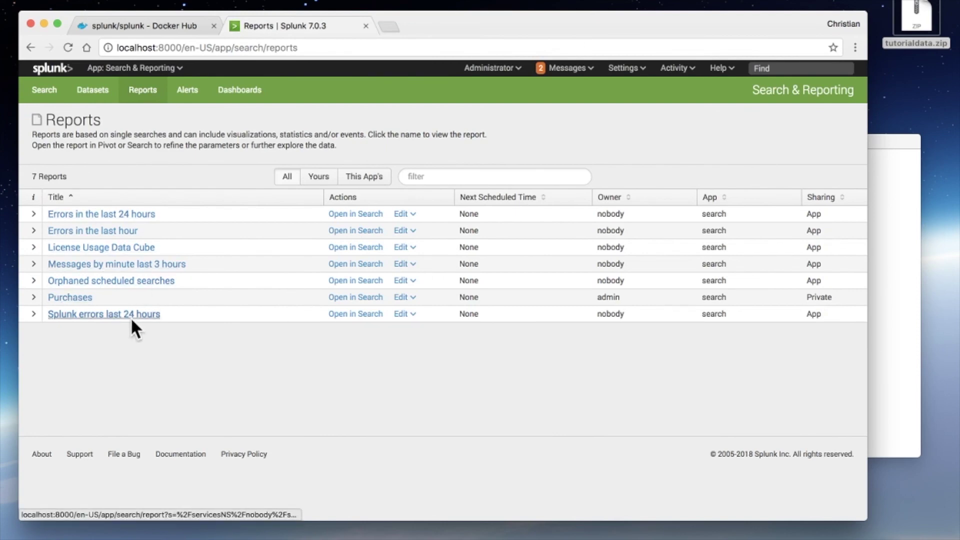
pyautogui.click(255, 91)
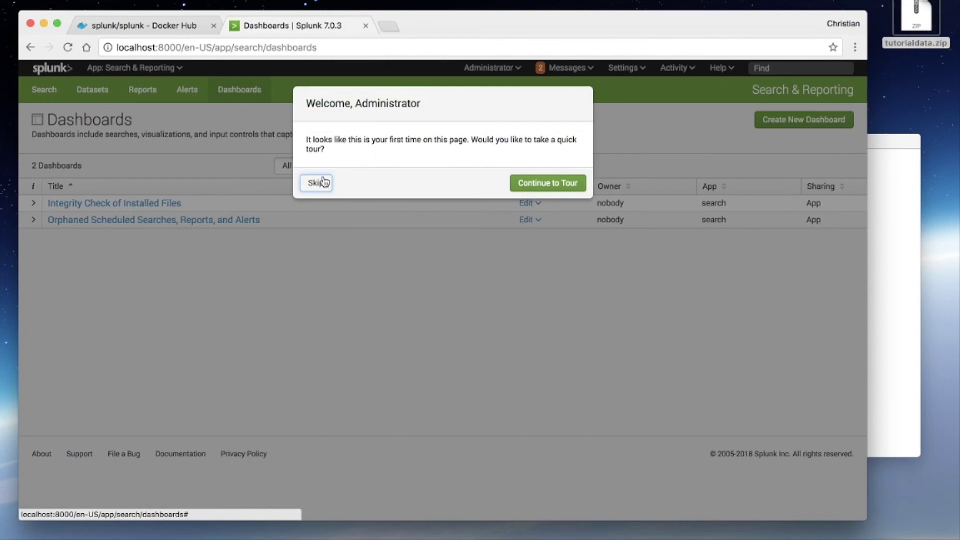
pyautogui.click(316, 187)
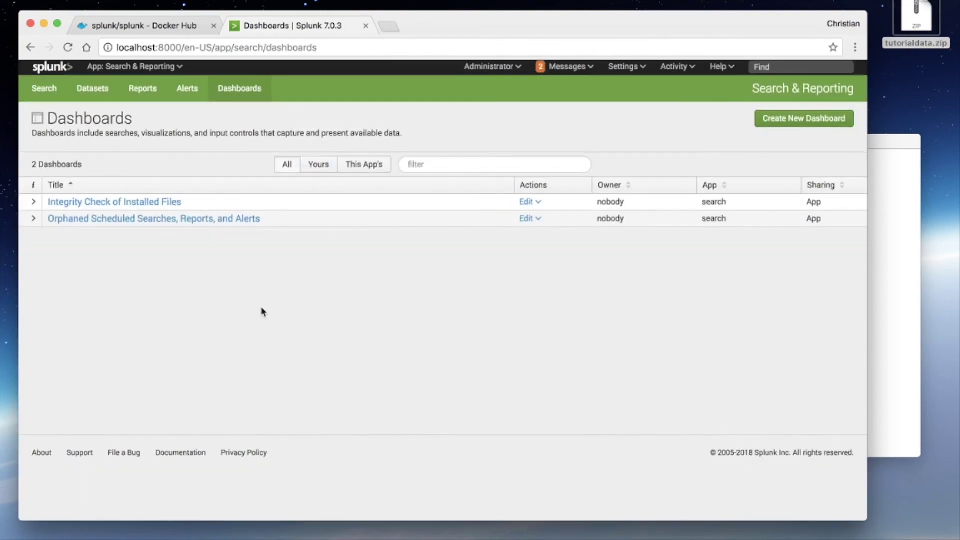